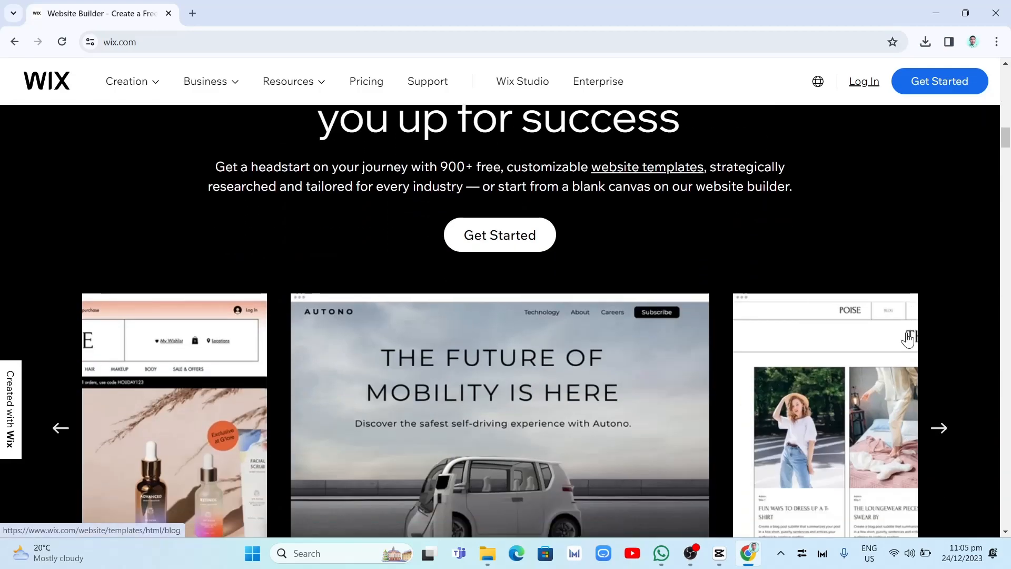
scroll(907, 341, down, 12)
scroll(906, 338, up, 3)
scroll(907, 342, up, 20)
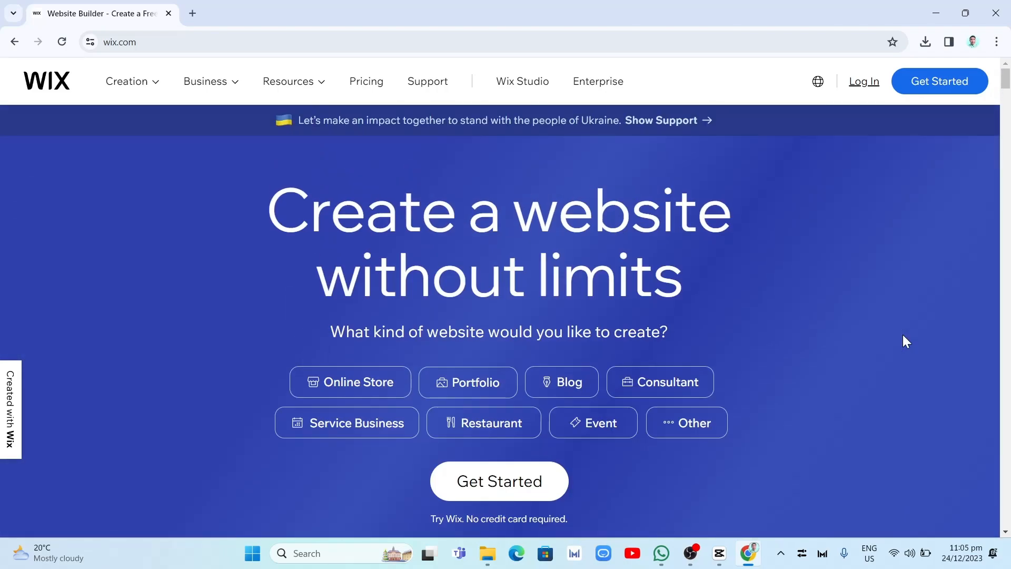
click(168, 39)
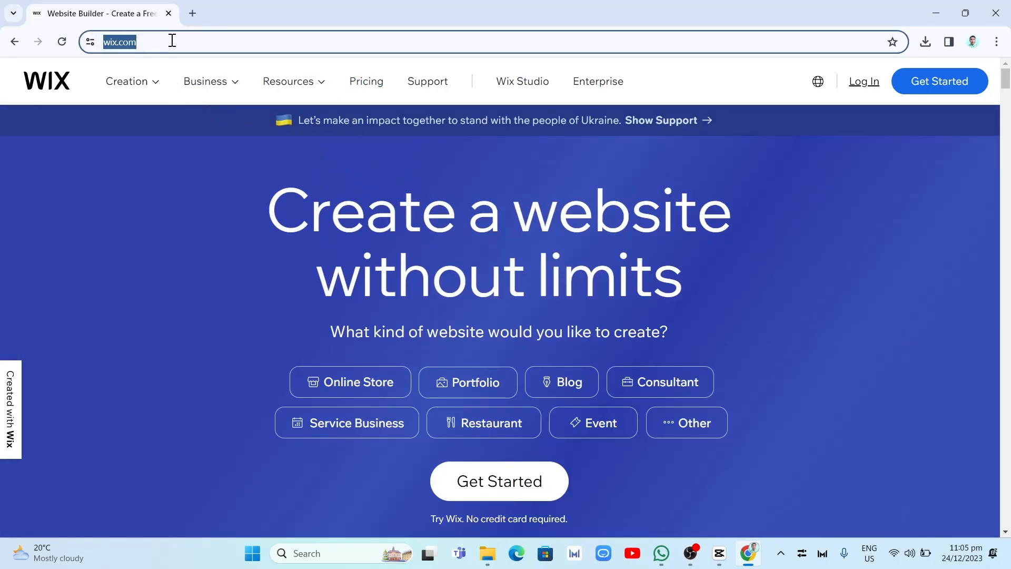
click(199, 226)
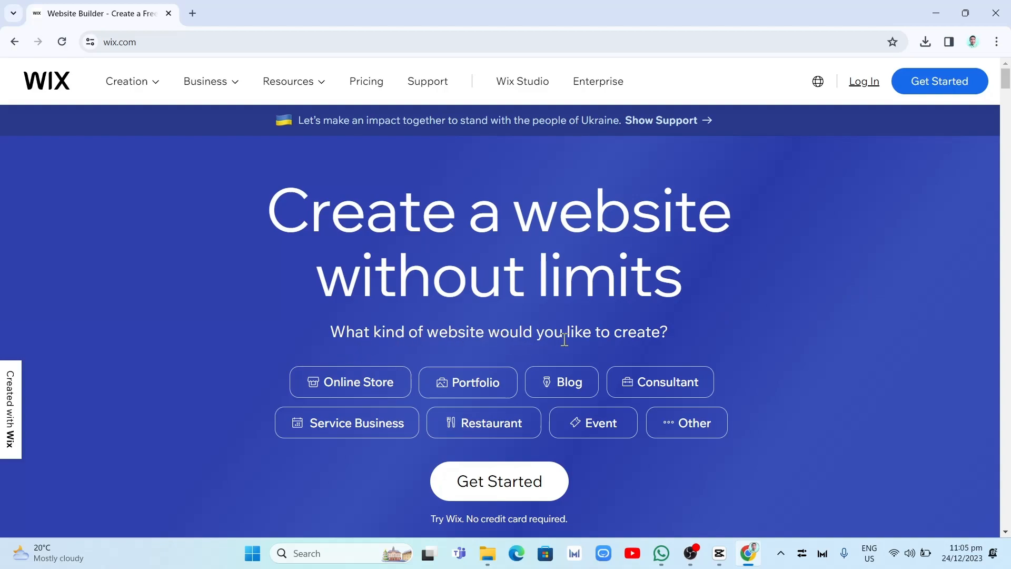
scroll(855, 396, down, 2)
scroll(855, 396, up, 2)
Step: Choose Online Store as the kind of website to create and log in to the existing account with Google
click(342, 384)
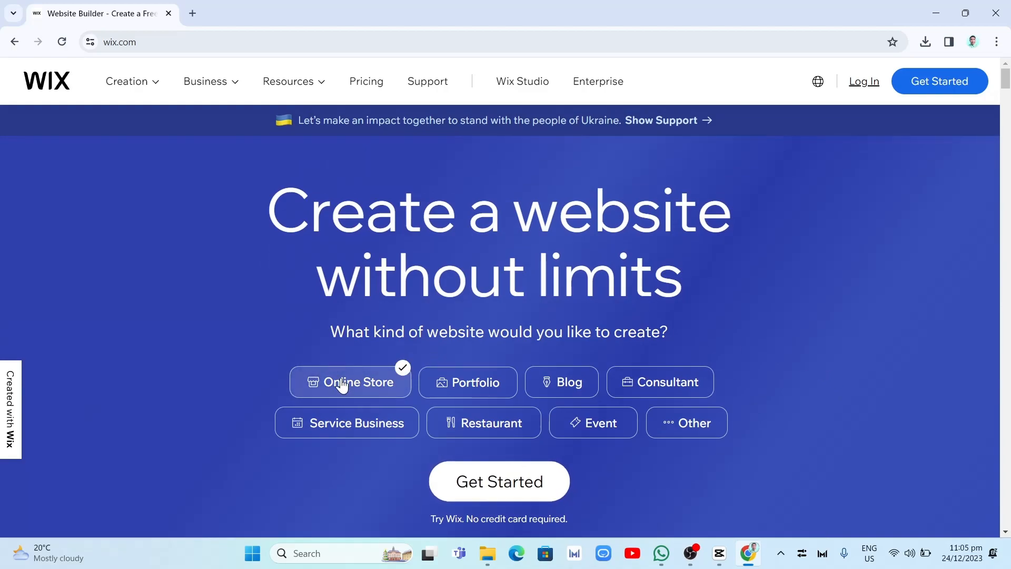
click(505, 487)
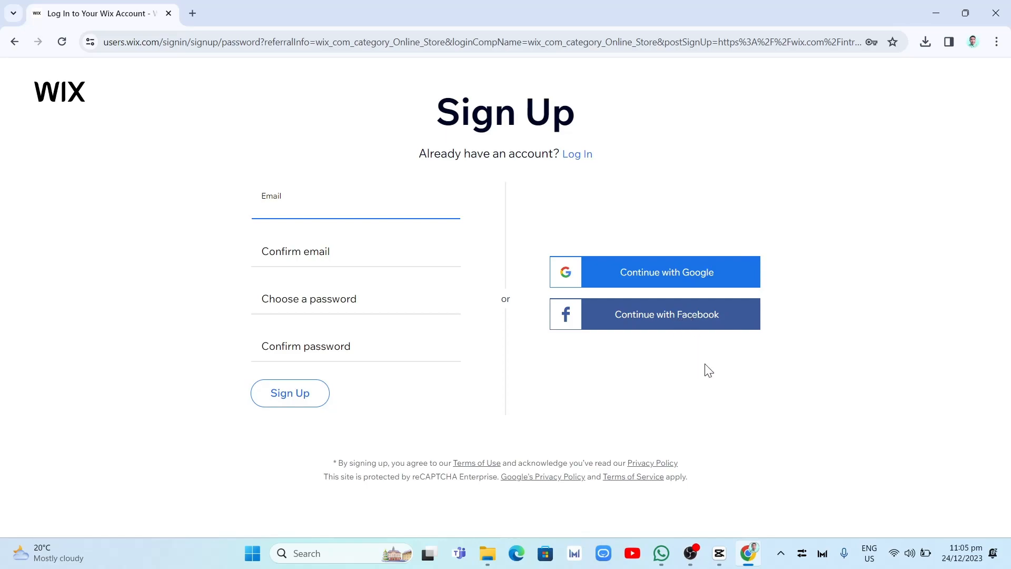
click(586, 158)
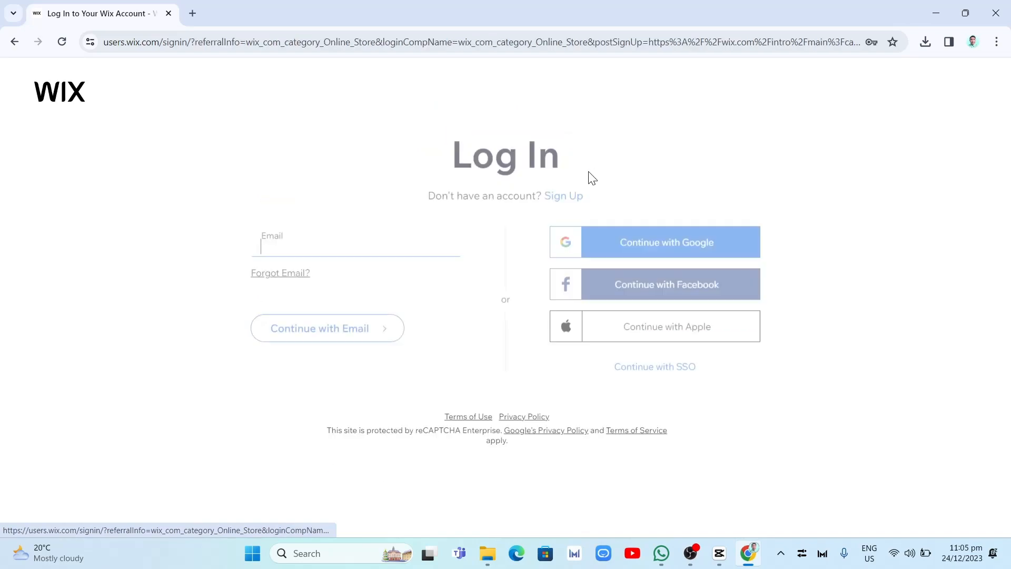
click(668, 251)
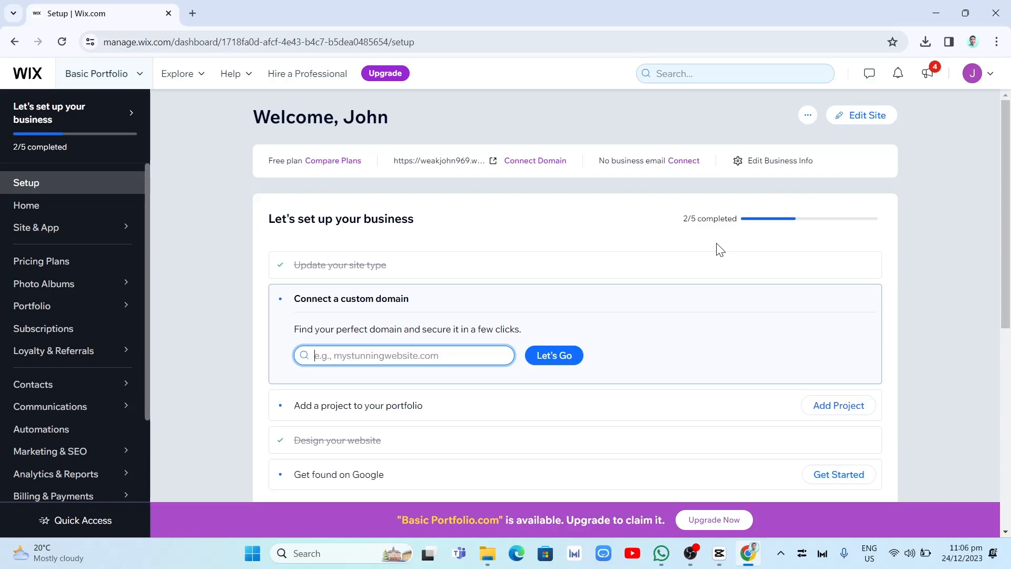
Step: Create a new site from the dashboard and set its website type to Online Clothing Store
click(806, 117)
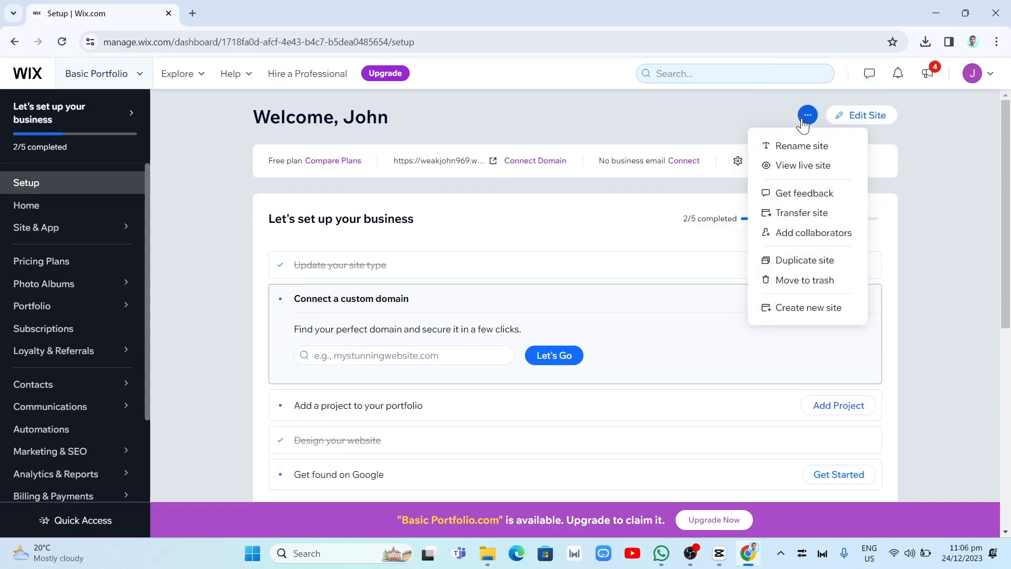
click(792, 311)
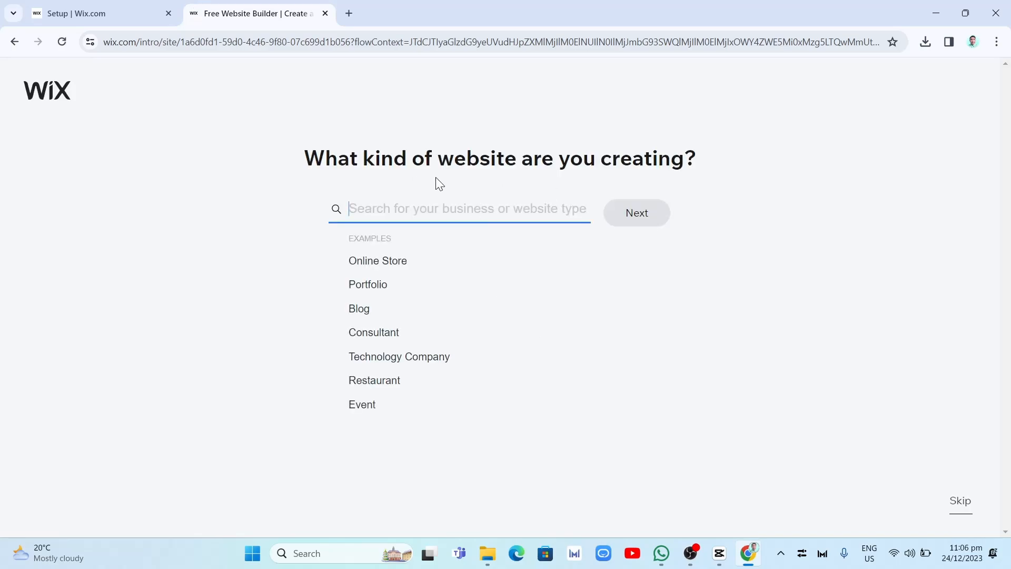
click(404, 262)
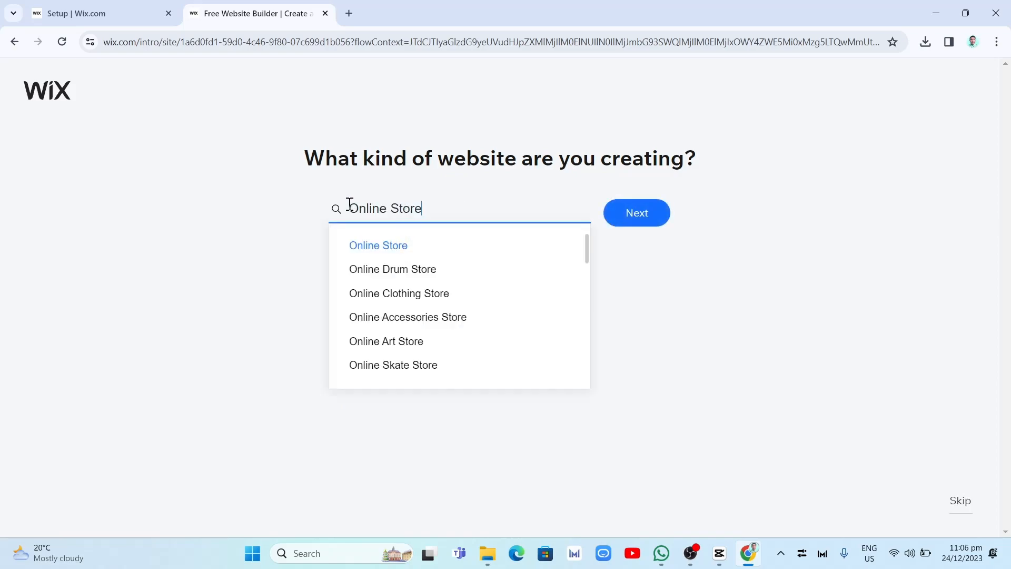
scroll(416, 321, down, 5)
scroll(416, 327, down, 5)
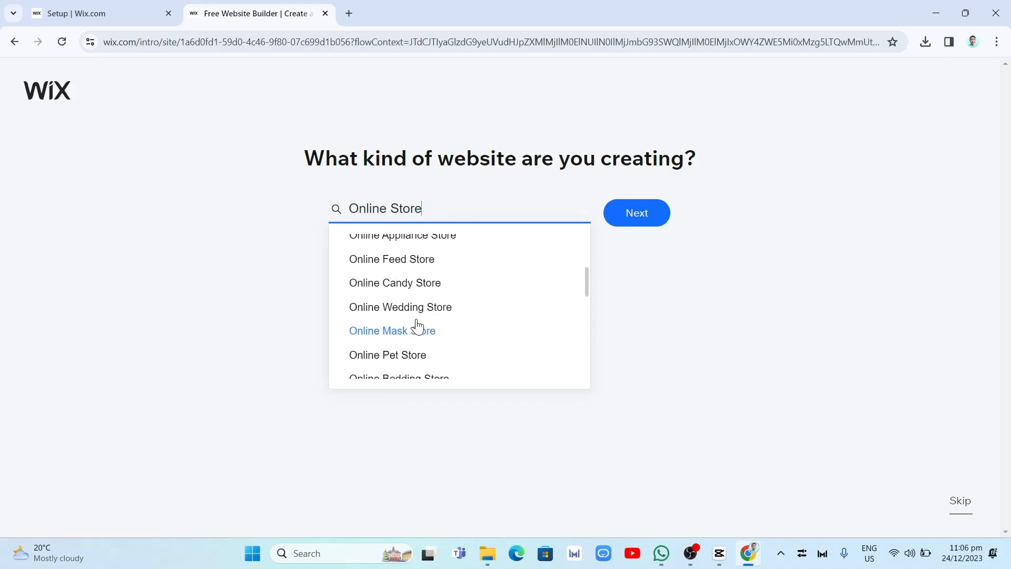
scroll(480, 371, down, 4)
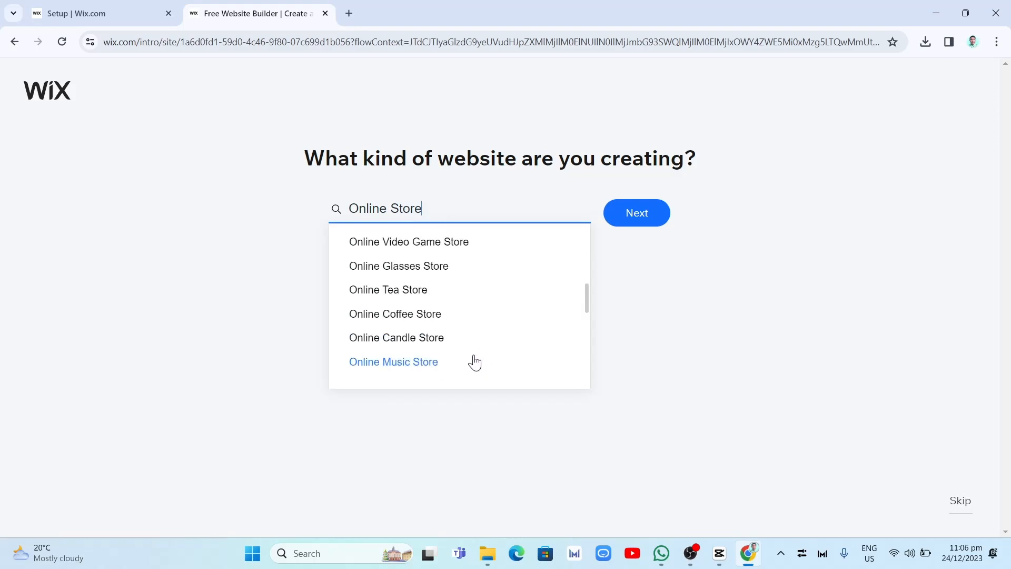
scroll(473, 362, down, 5)
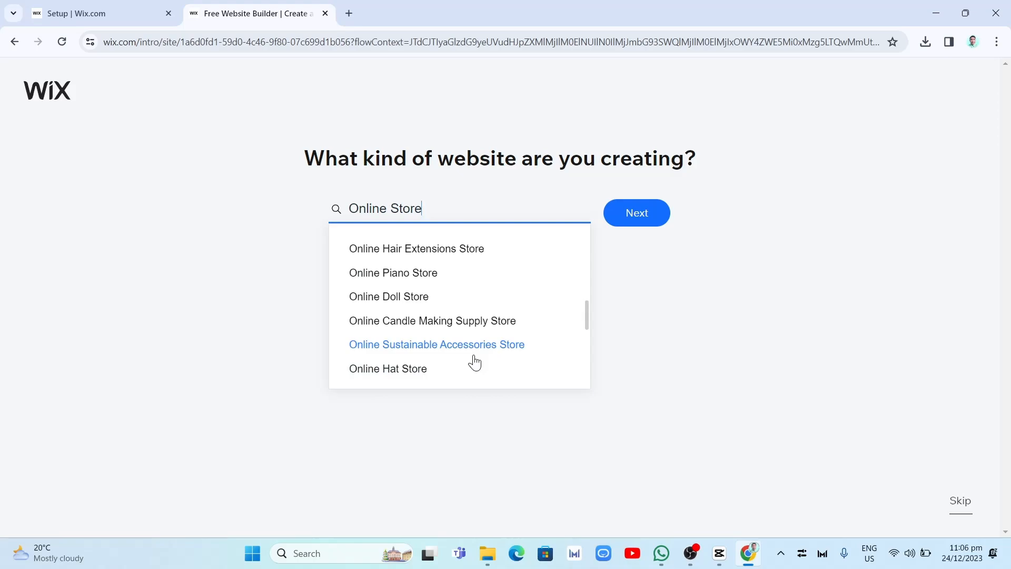
scroll(474, 363, up, 15)
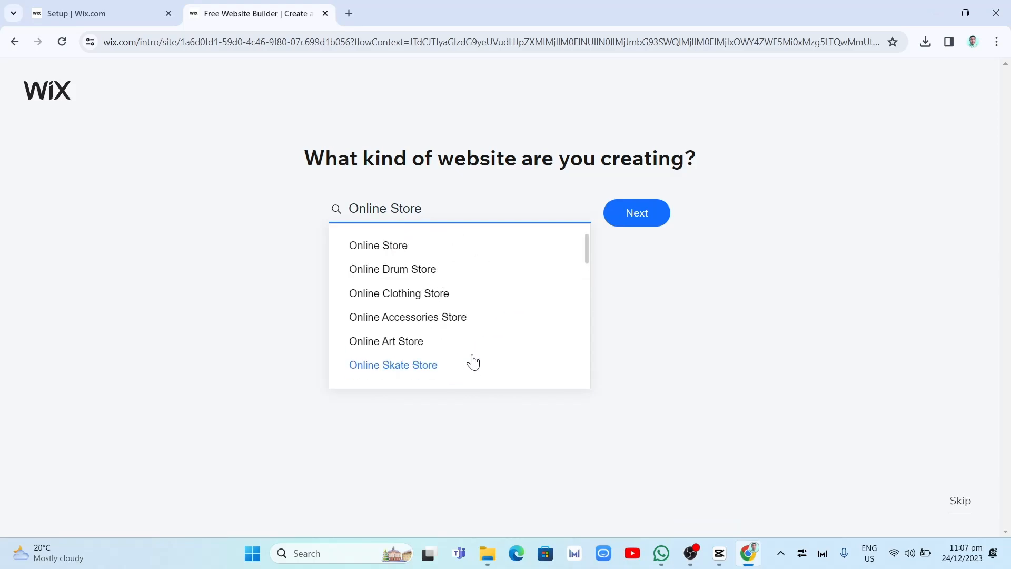
click(429, 293)
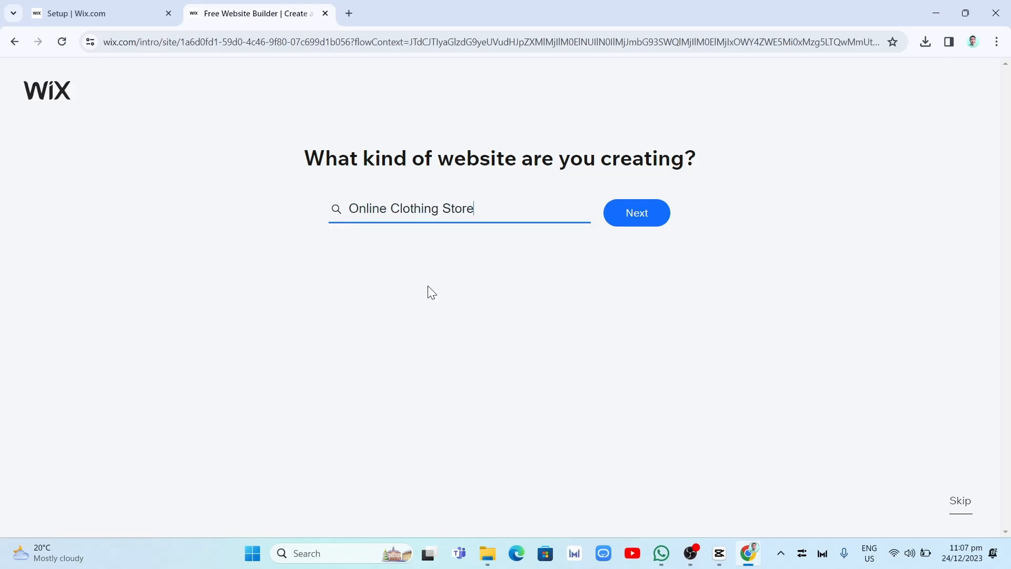
click(631, 224)
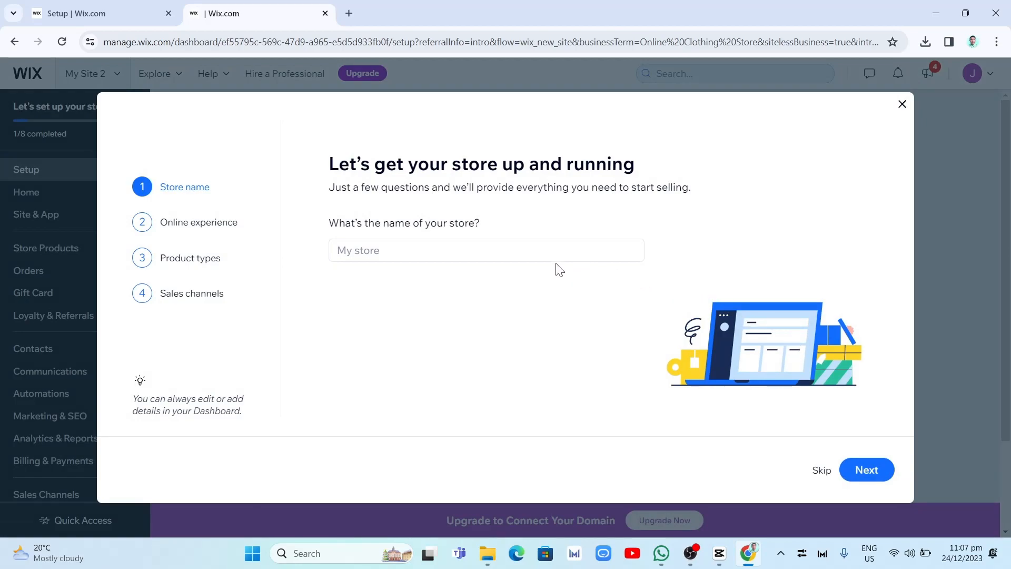
Step: Name the store MyCloset and answer that you are just starting out with an online store
click(451, 261)
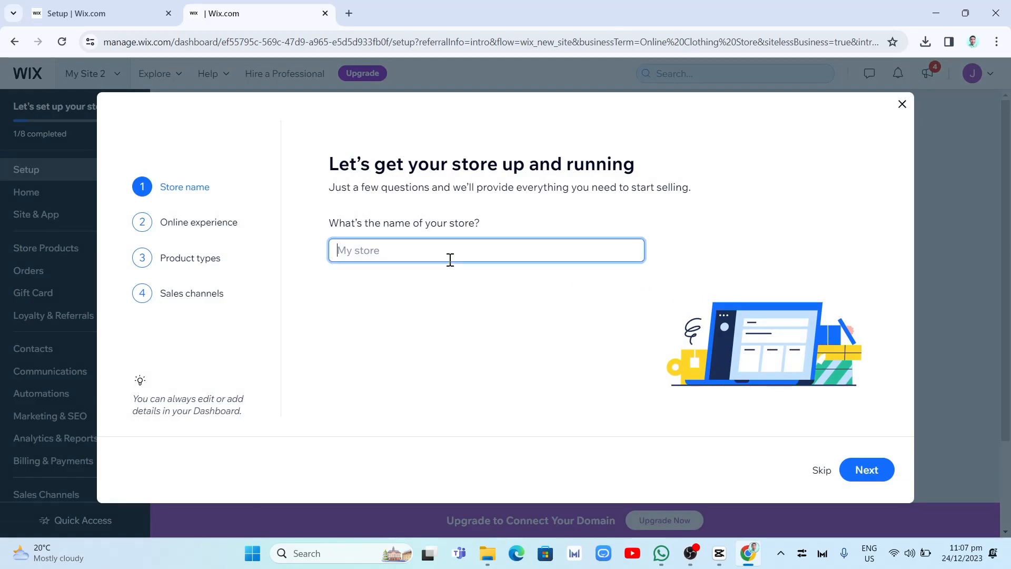
text(MyCloset)
click(872, 476)
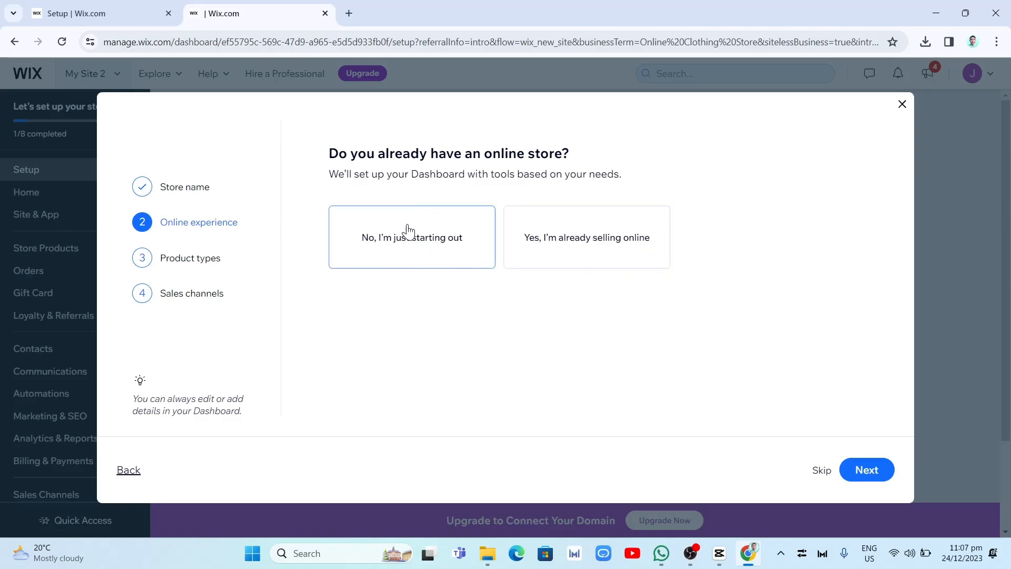
click(431, 256)
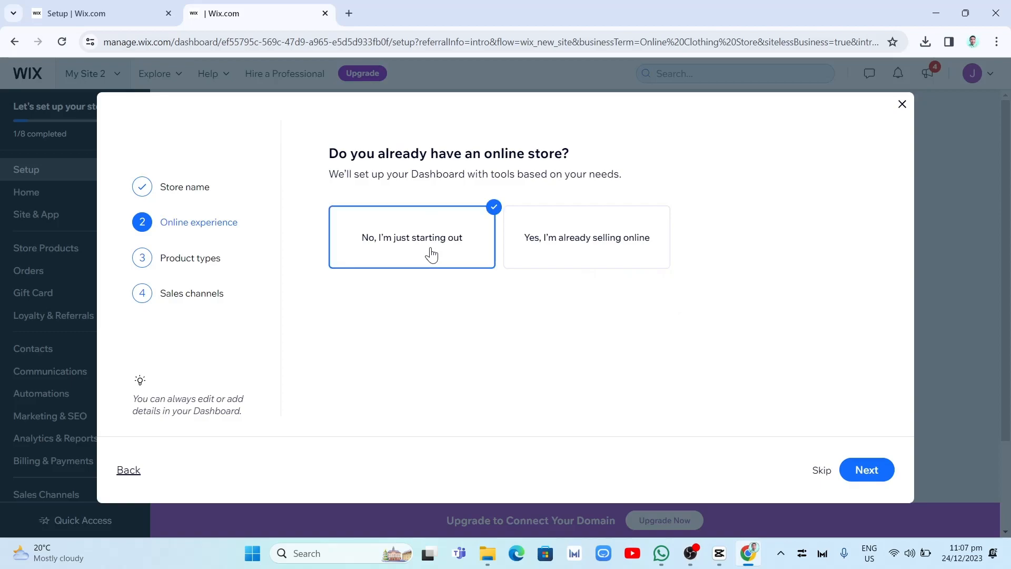
click(886, 477)
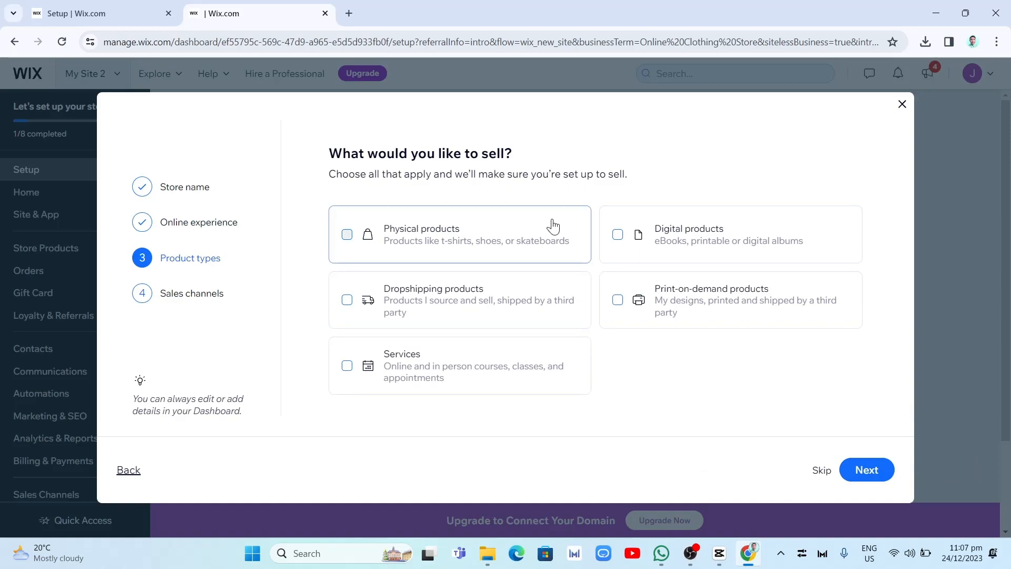
Step: Select physical and digital products to sell with Online store as the sales channel, and continue to the dashboard
click(352, 248)
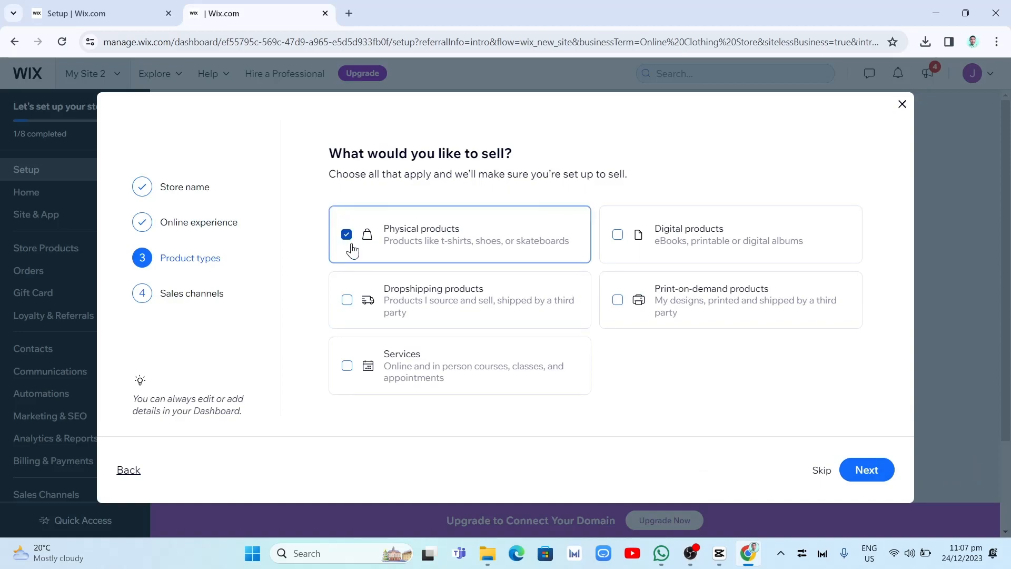
click(618, 242)
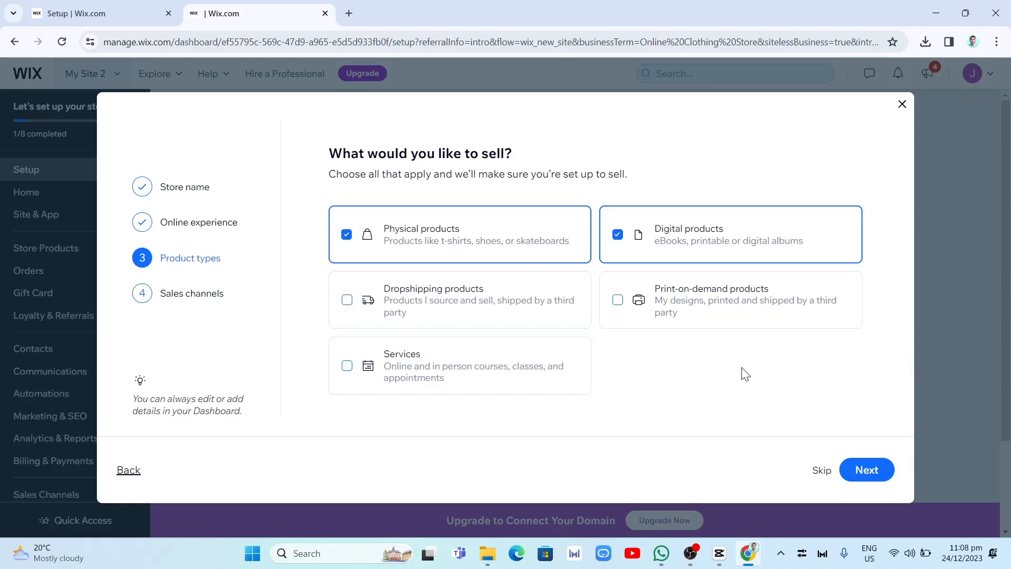
click(877, 469)
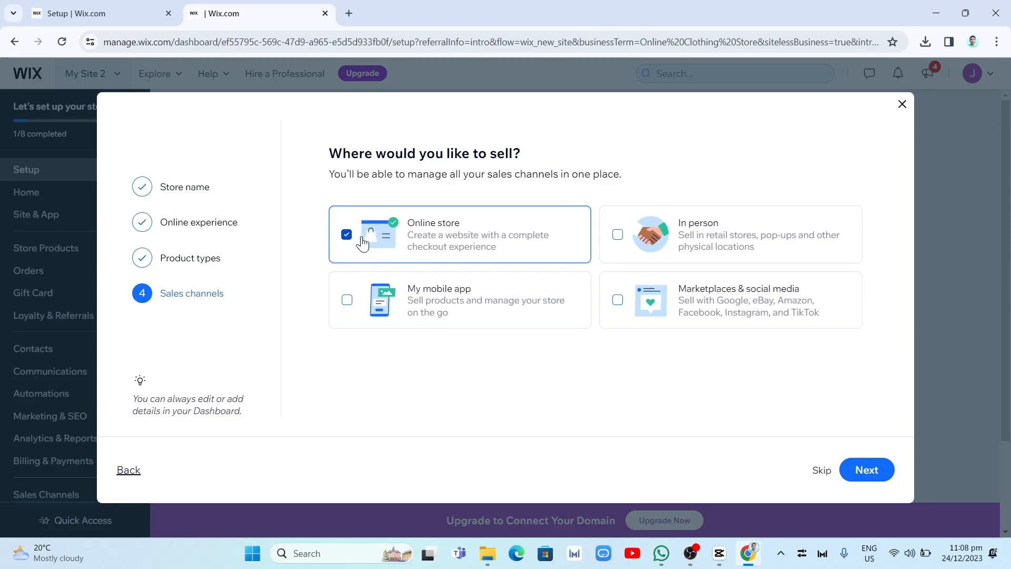
click(883, 471)
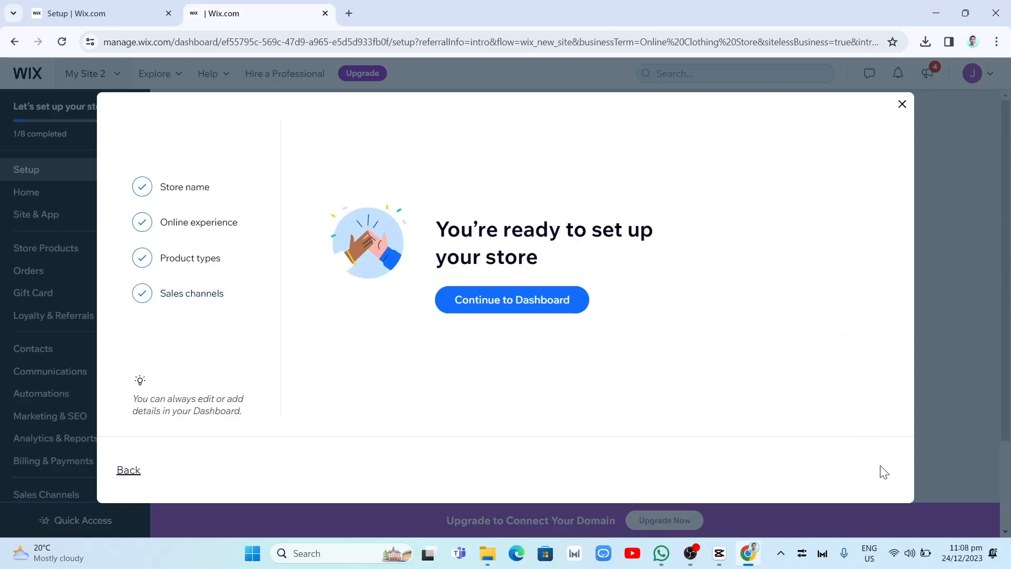
click(505, 301)
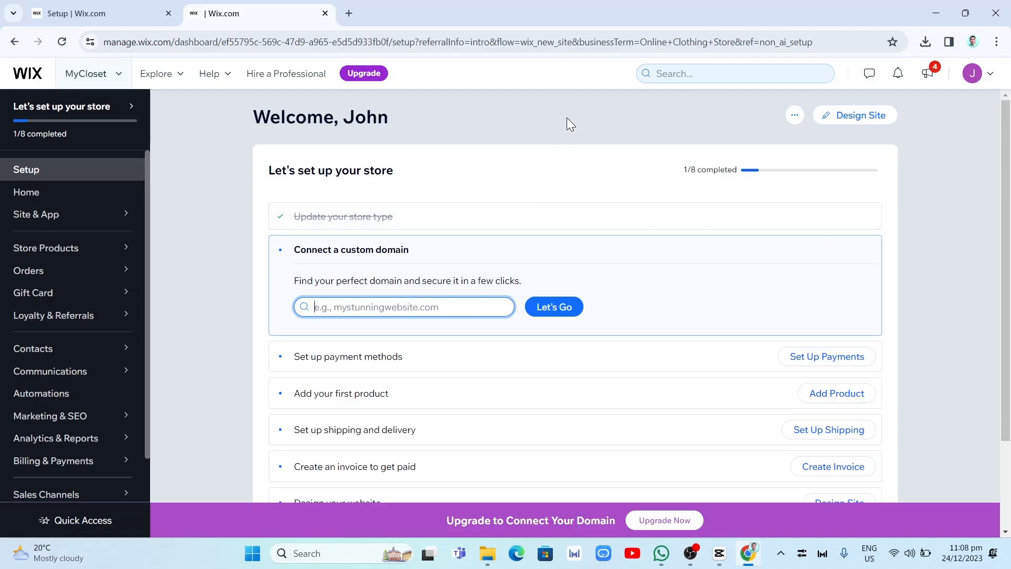
Step: Choose to design the site by customizing a designed template and browse the Fashion & Clothing templates
click(858, 116)
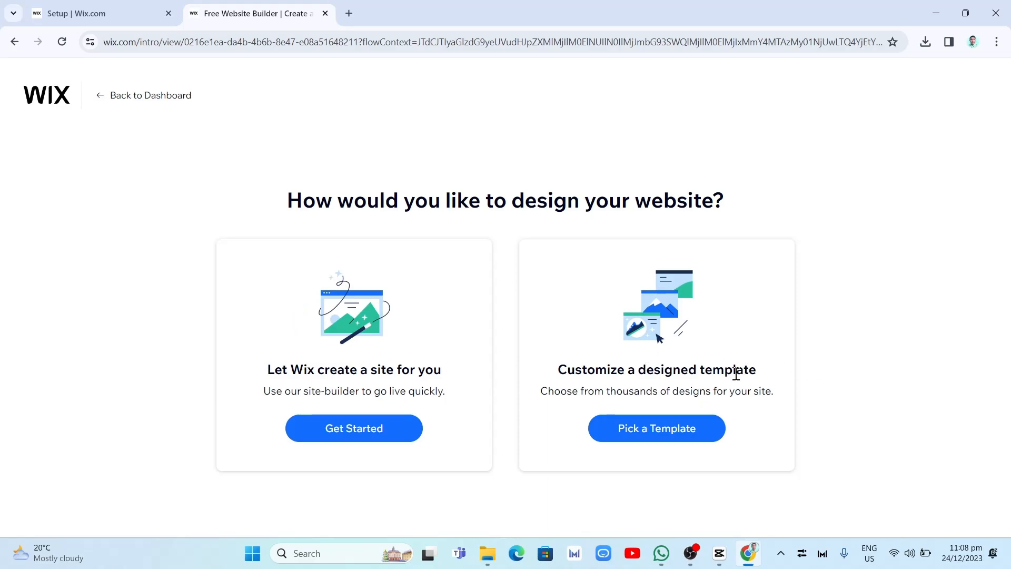
click(697, 443)
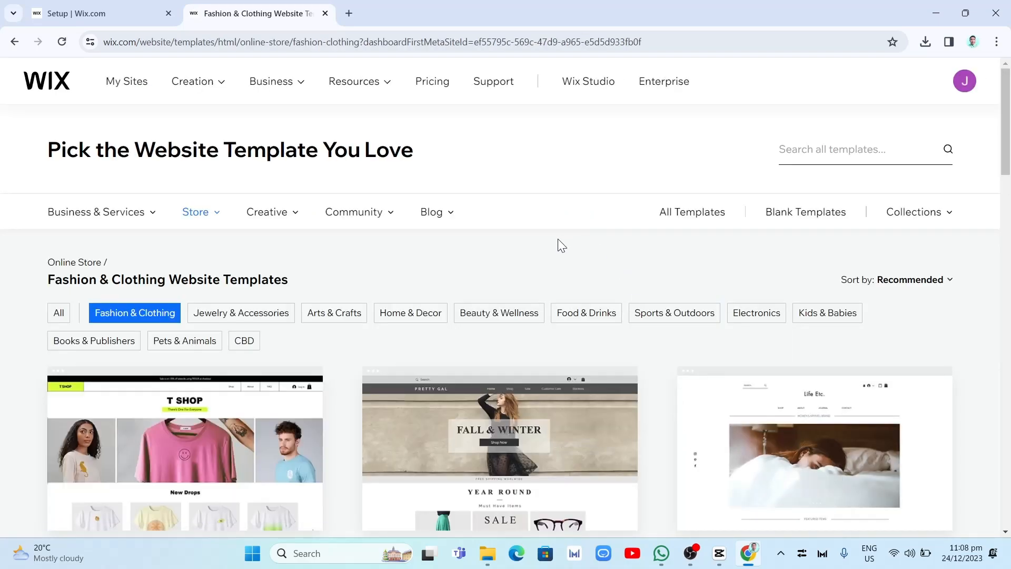
scroll(558, 239, down, 4)
scroll(558, 239, down, 2)
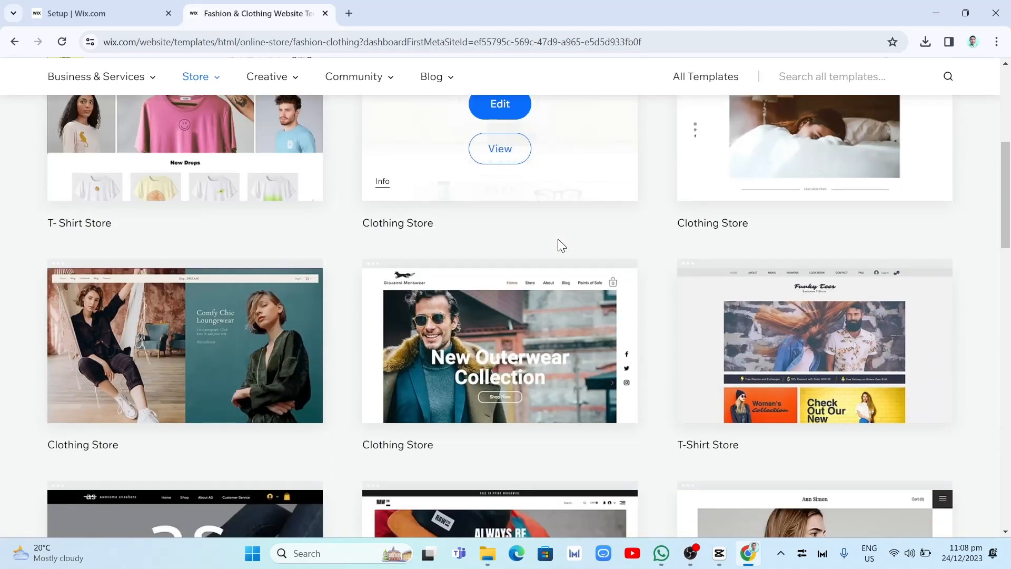
scroll(876, 316, down, 4)
scroll(769, 344, up, 4)
scroll(769, 345, down, 4)
scroll(770, 344, up, 4)
scroll(770, 344, down, 4)
scroll(770, 345, down, 4)
scroll(769, 345, down, 4)
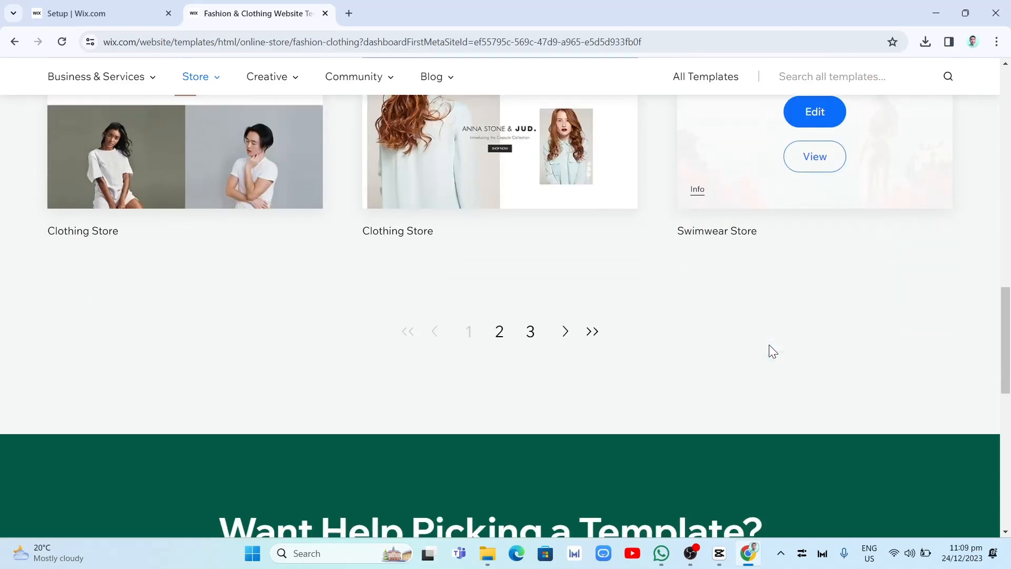
scroll(830, 416, up, 6)
scroll(829, 417, up, 12)
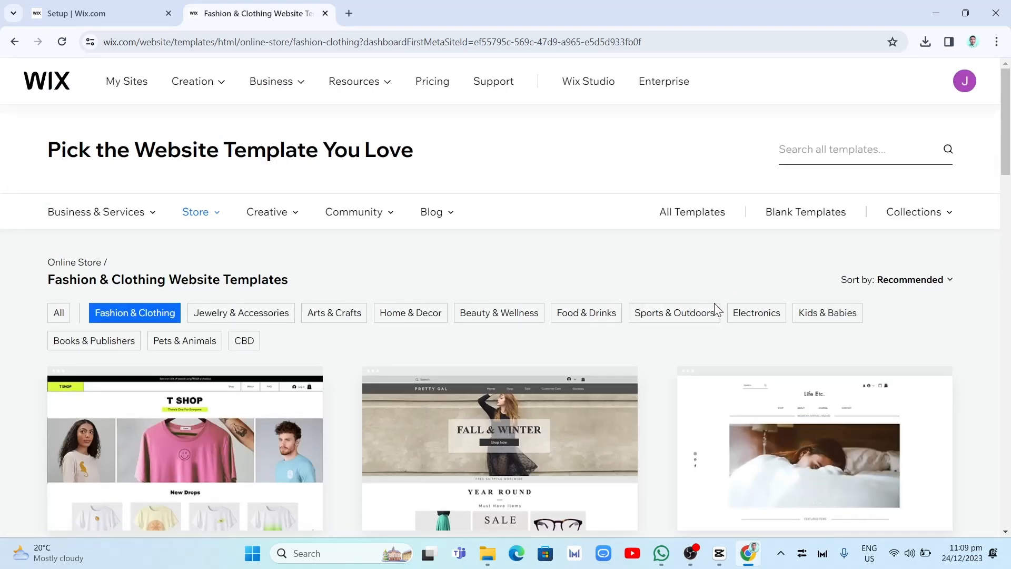
scroll(711, 311, down, 8)
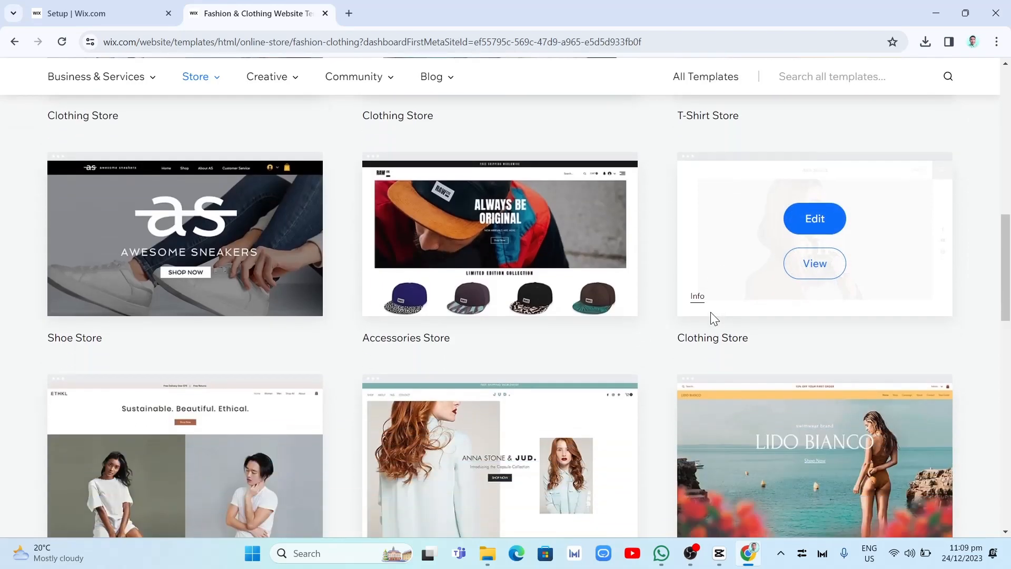
Step: Open the Accessories Store template with the "Always Be Original" cap banner for editing and dismiss the AI site content offer
mouse_move(509, 225)
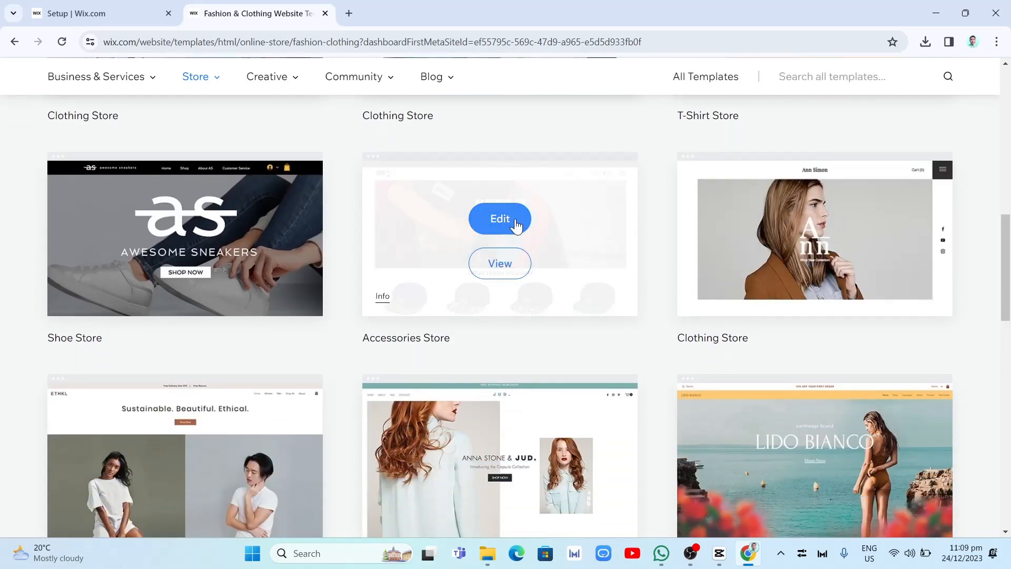
click(509, 223)
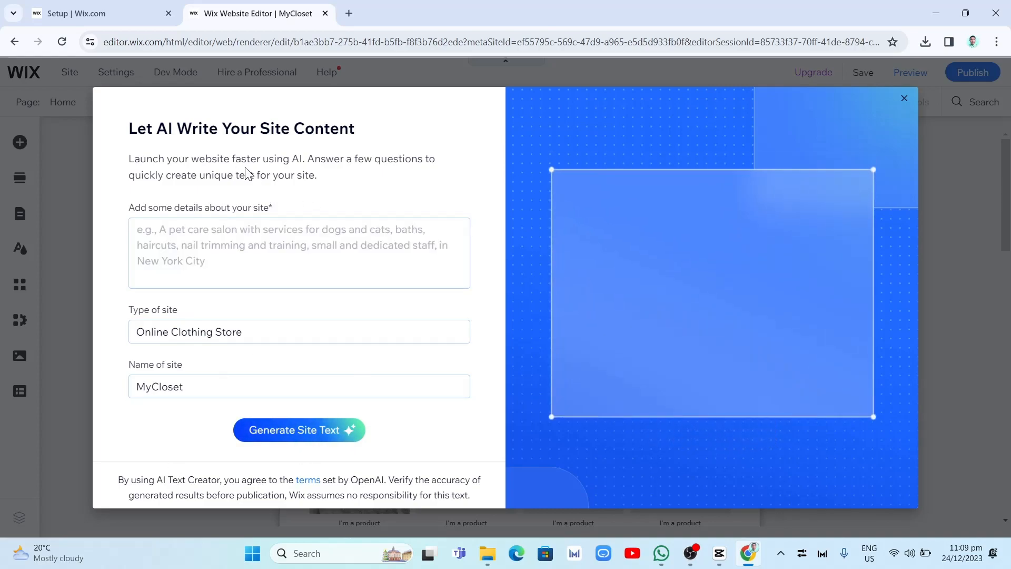
click(904, 100)
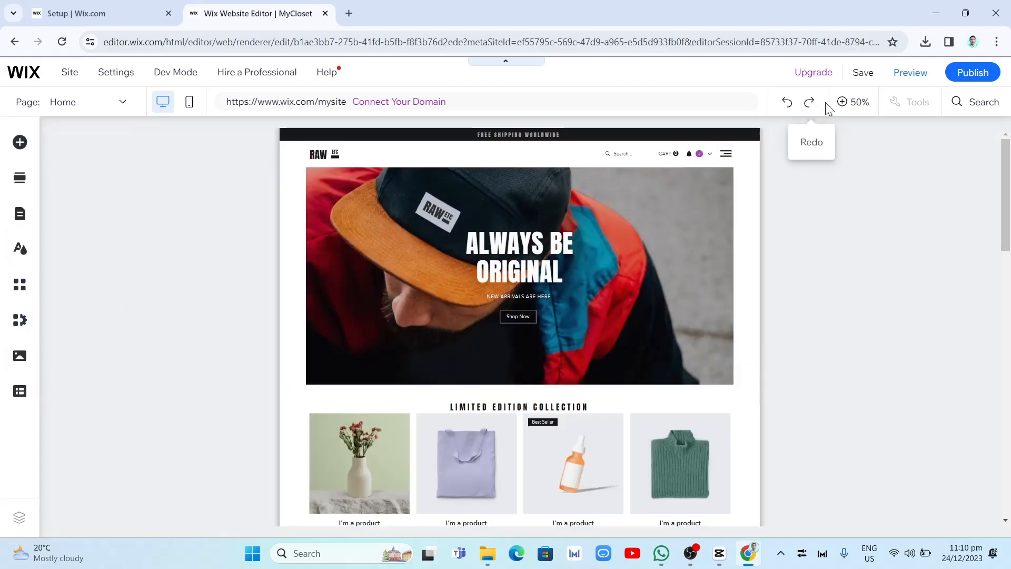
click(857, 103)
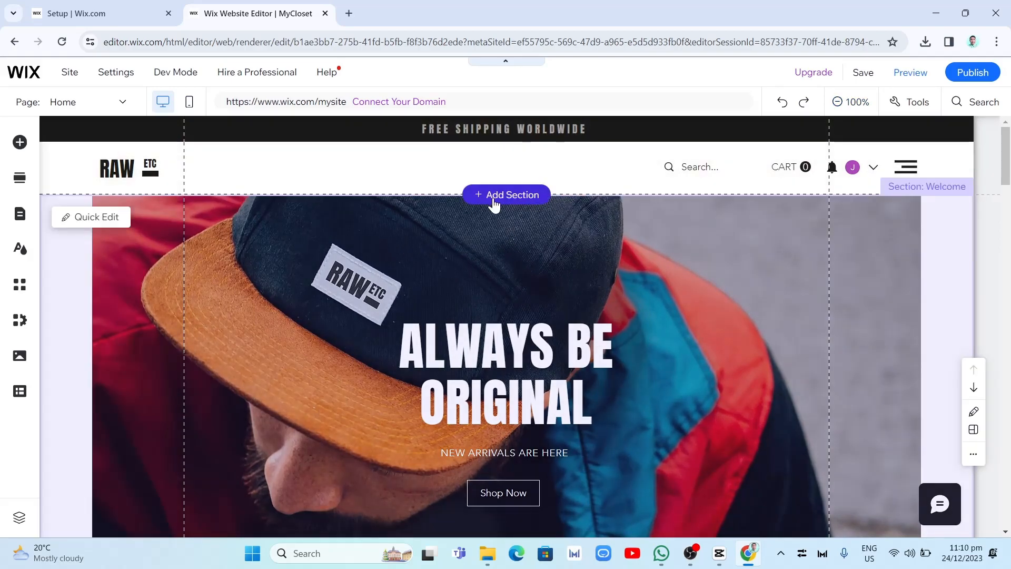
Step: Browse the Welcome, About and Services section designs available for insertion above the banner
click(504, 196)
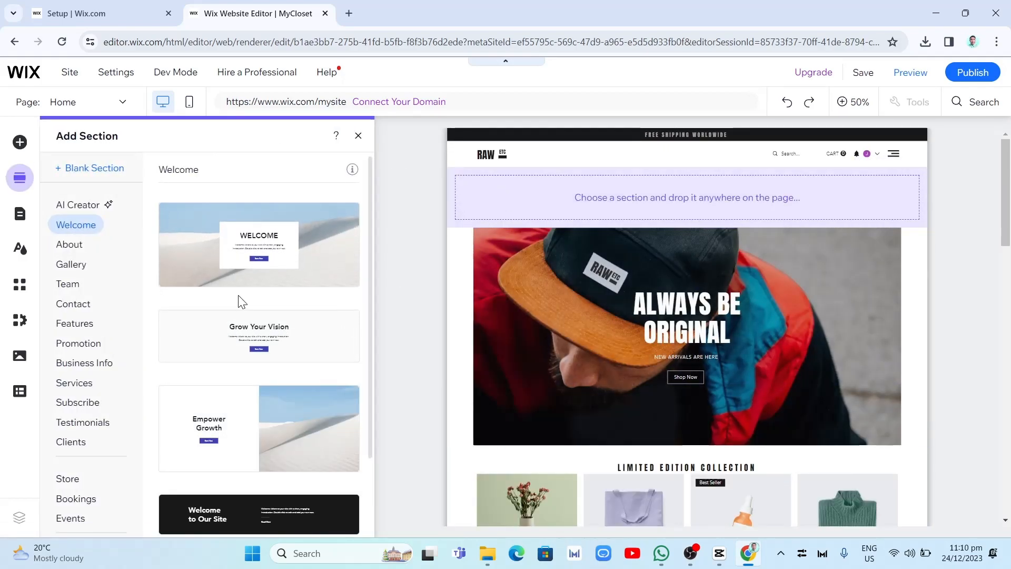
scroll(232, 334, down, 2)
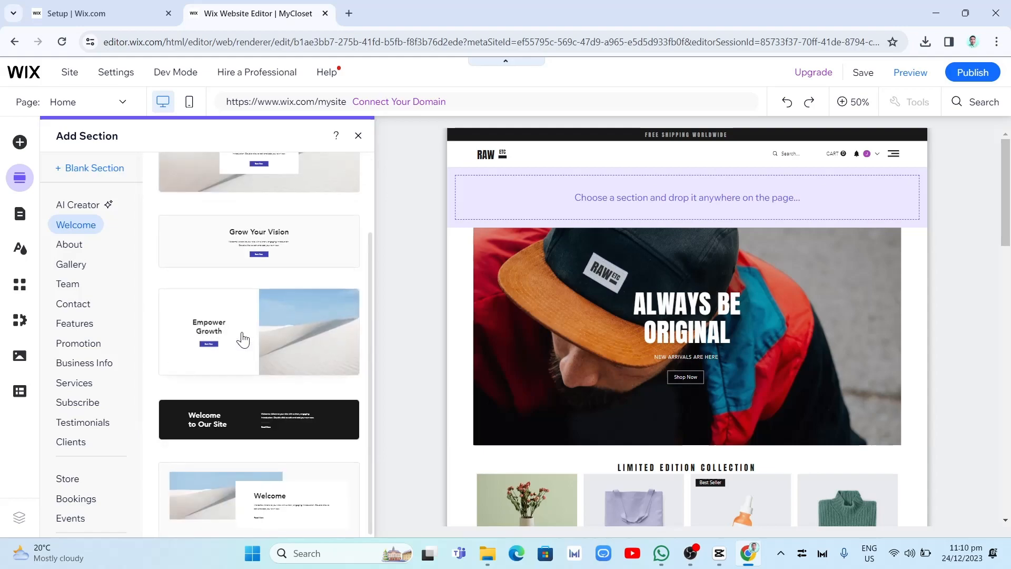
click(83, 244)
scroll(303, 409, down, 2)
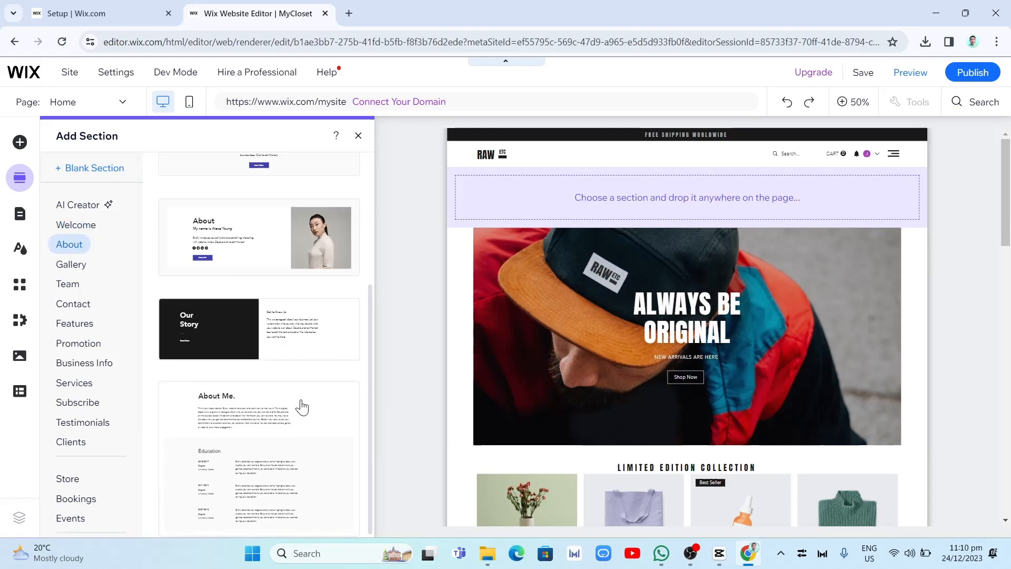
scroll(300, 407, up, 3)
scroll(297, 408, down, 3)
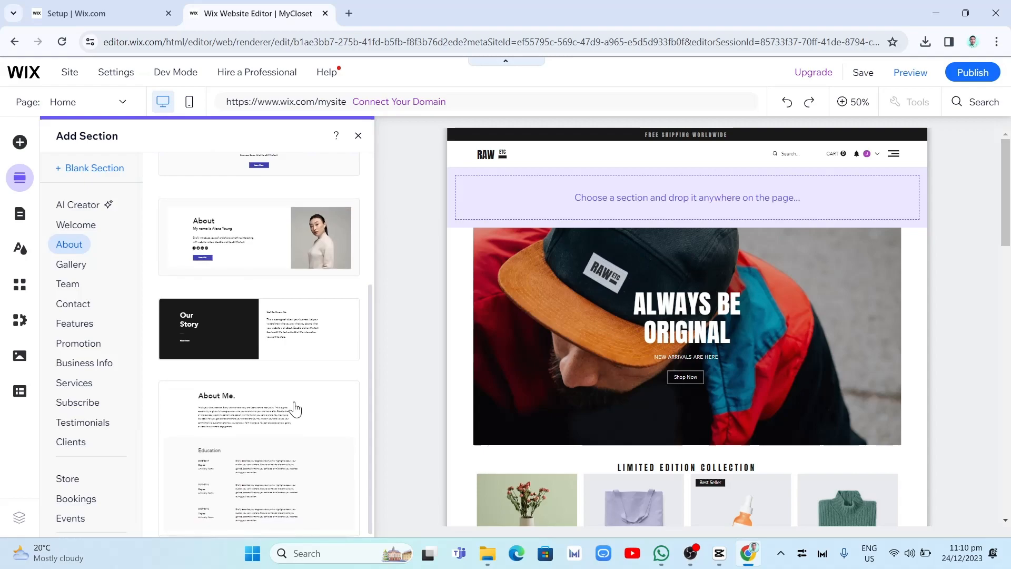
click(74, 383)
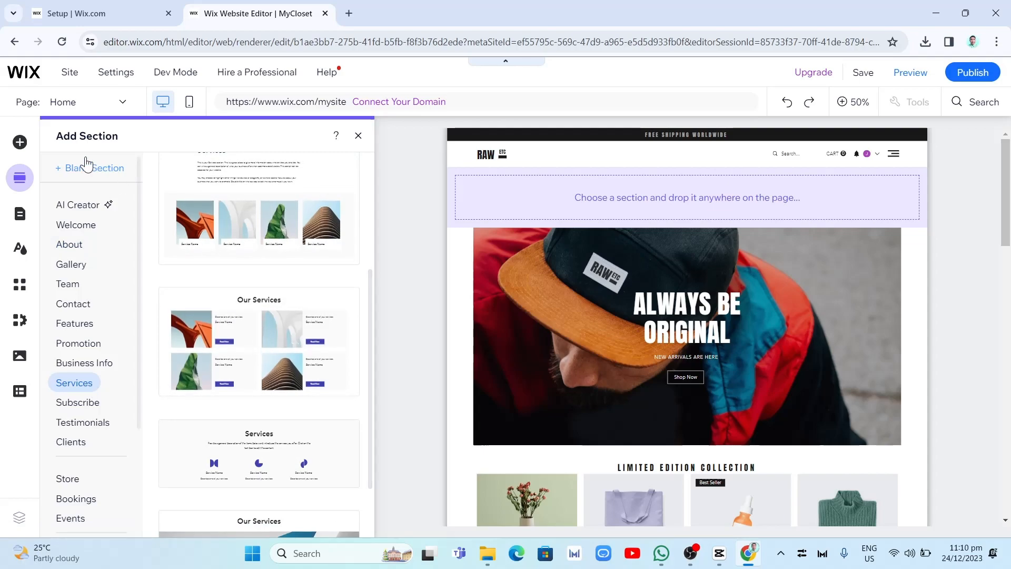
Step: Add the green SHOP arrow button from the Text & Icon Buttons to the banner, centred above the "Always Be Original" heading
click(19, 148)
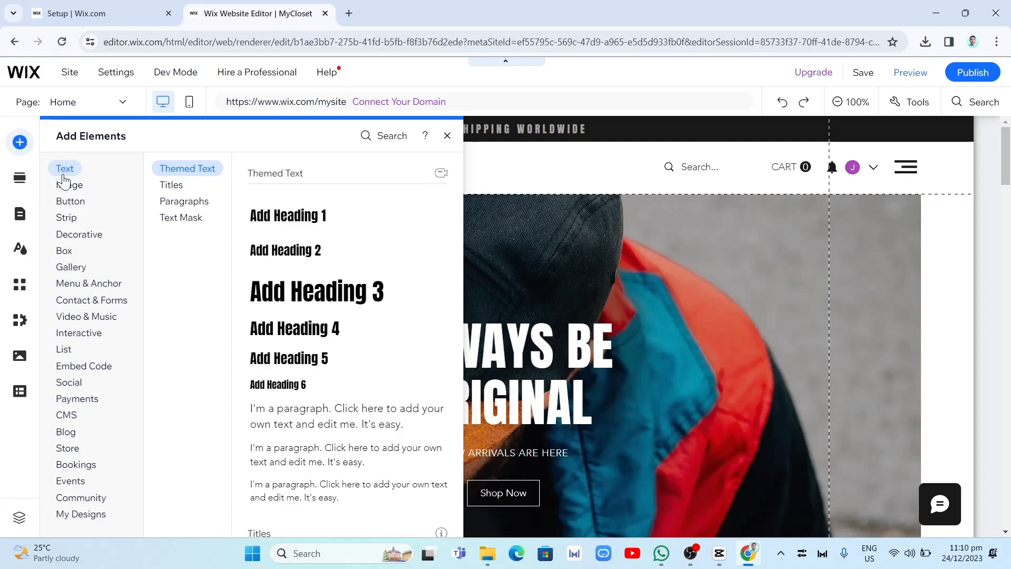
click(67, 201)
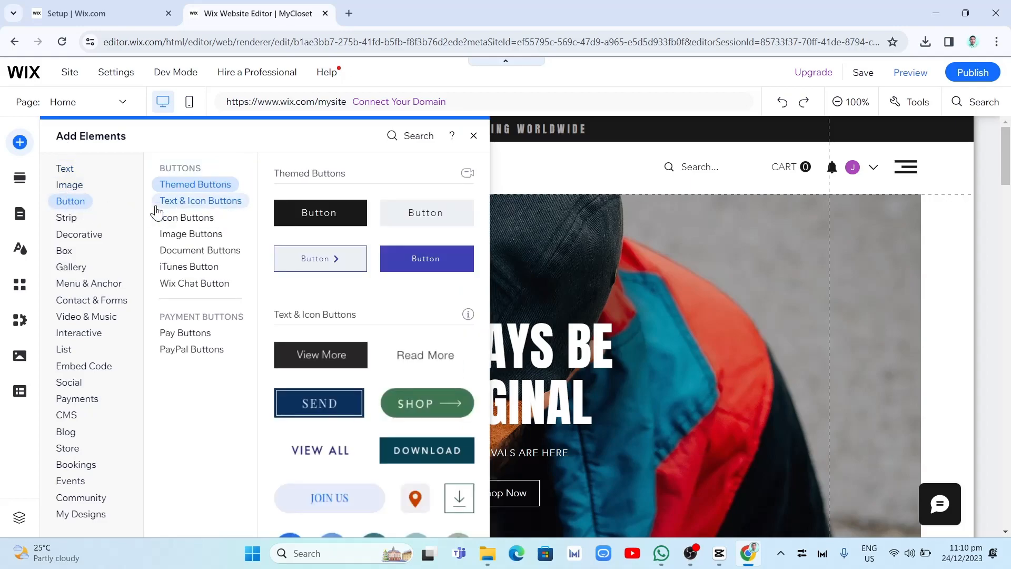
scroll(422, 376, down, 5)
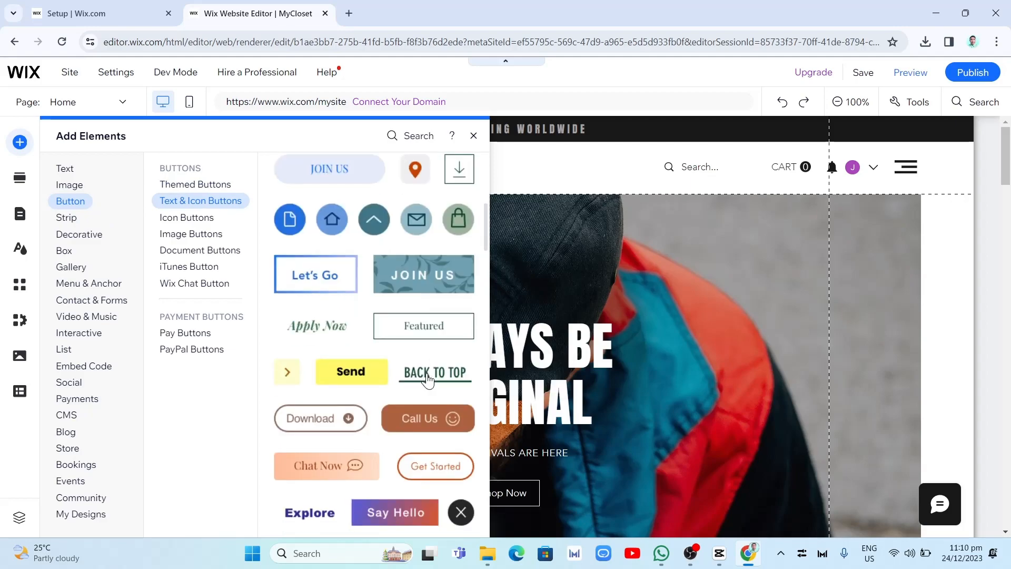
scroll(401, 416, down, 3)
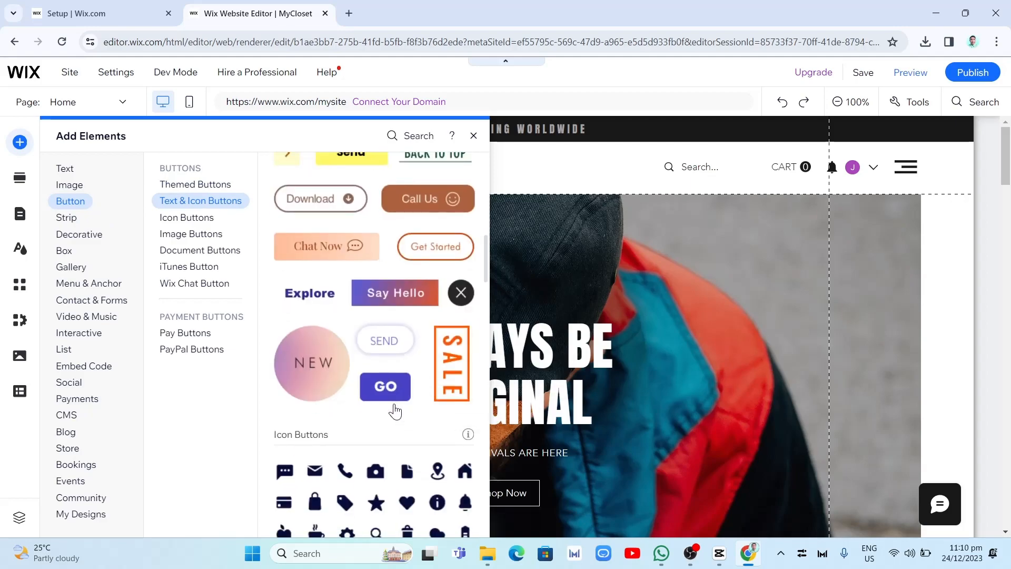
scroll(395, 411, down, 4)
scroll(395, 410, up, 15)
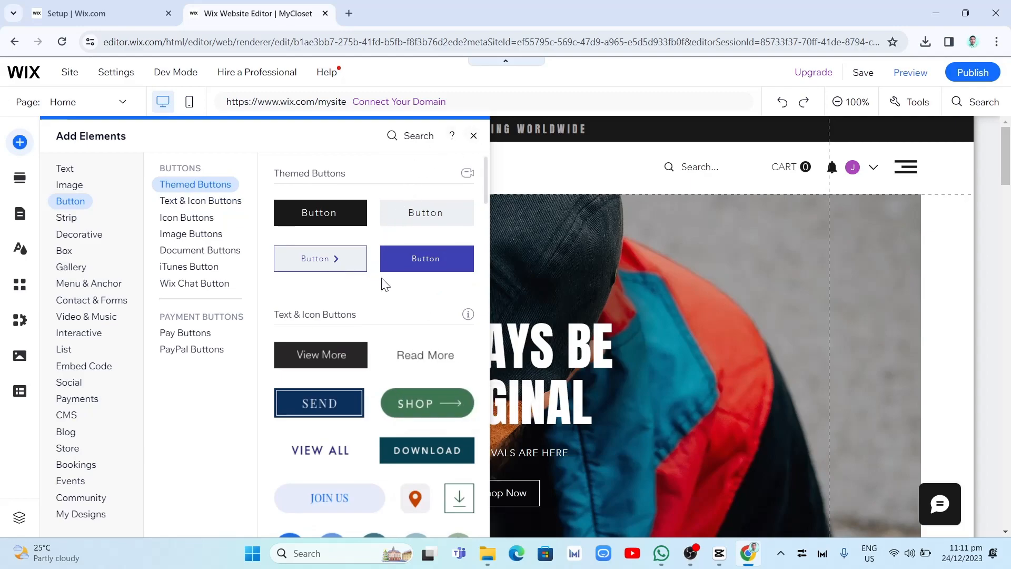
drag(436, 412, 515, 271)
click(821, 298)
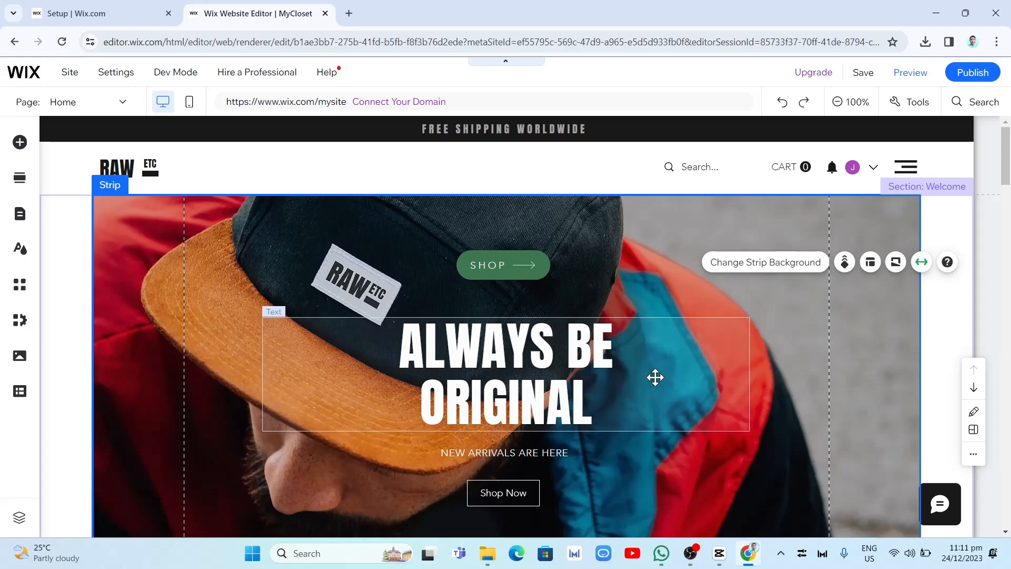
Step: Replace the banner heading text with "My Closet", split over two lines
scroll(655, 377, down, 4)
scroll(655, 366, up, 2)
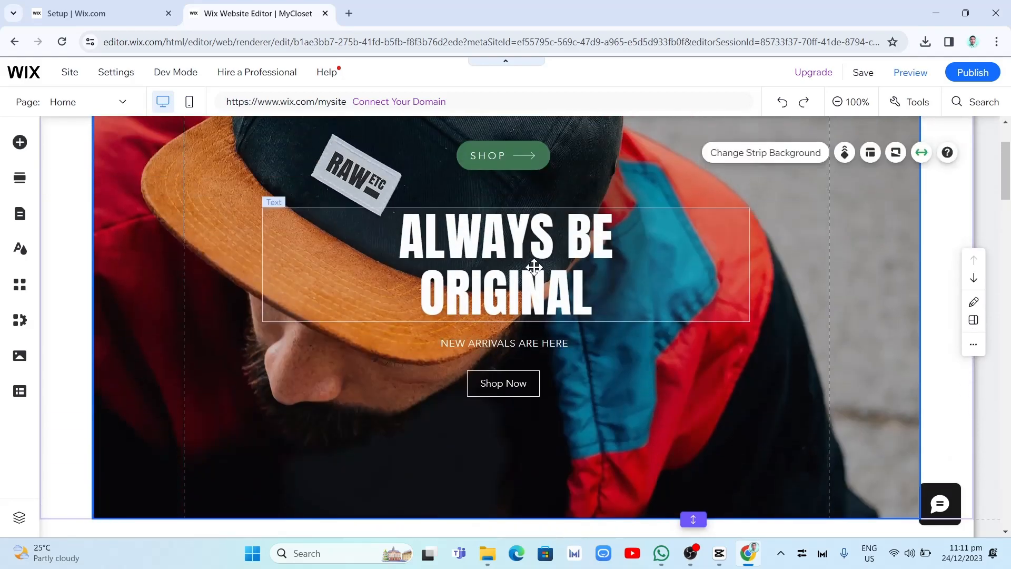
click(520, 256)
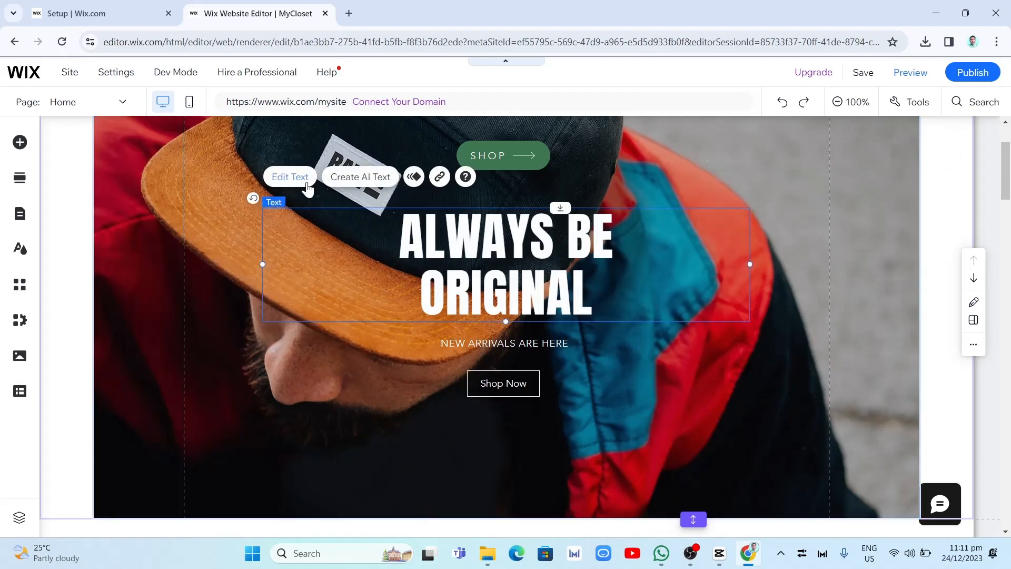
click(290, 177)
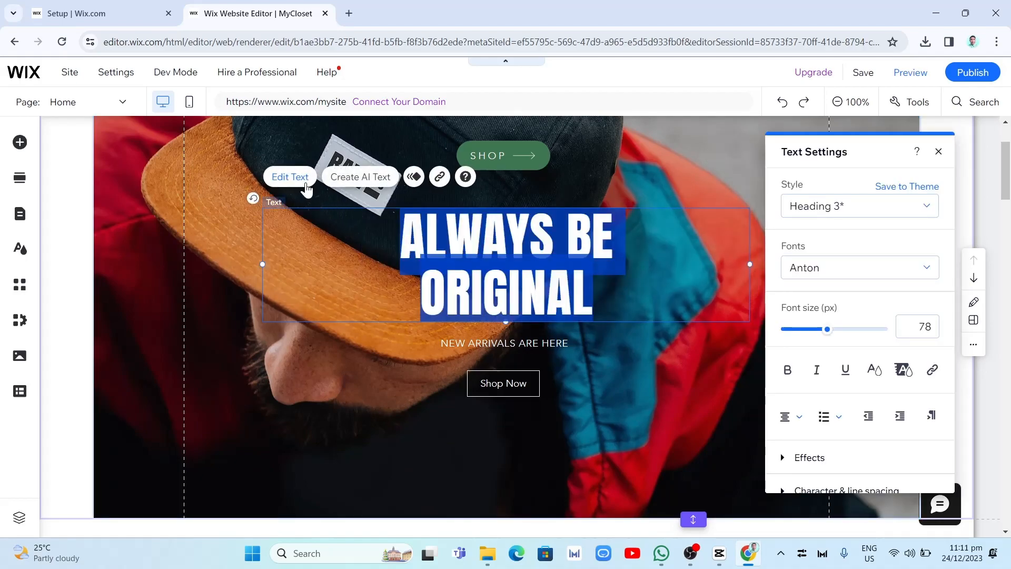
text(My)
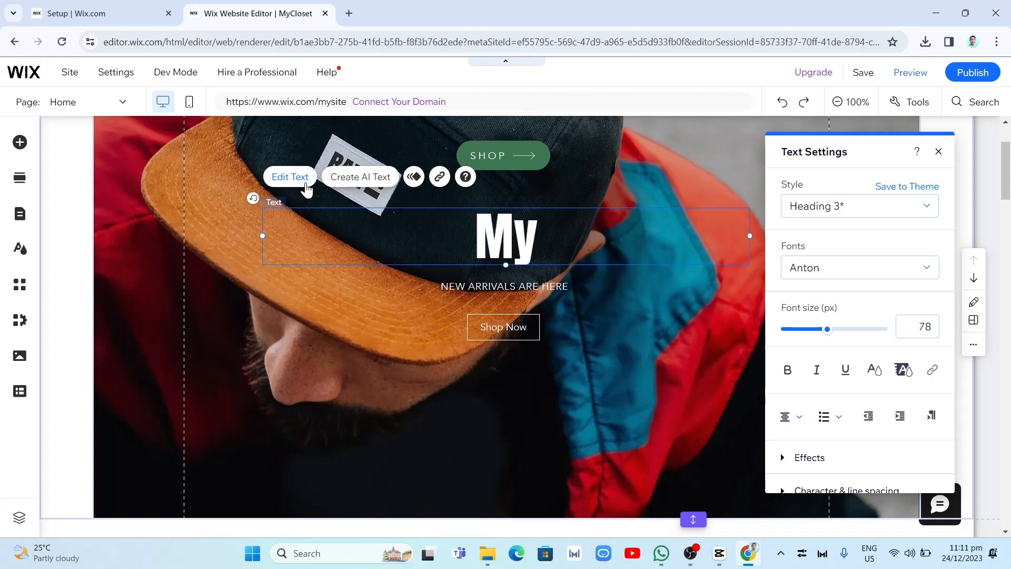
key(Return)
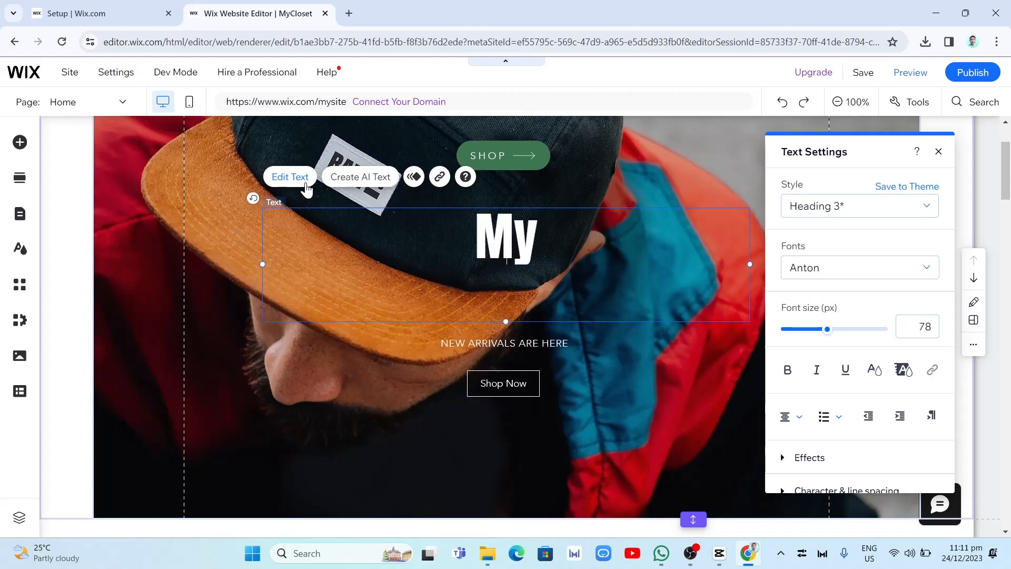
text(Closet)
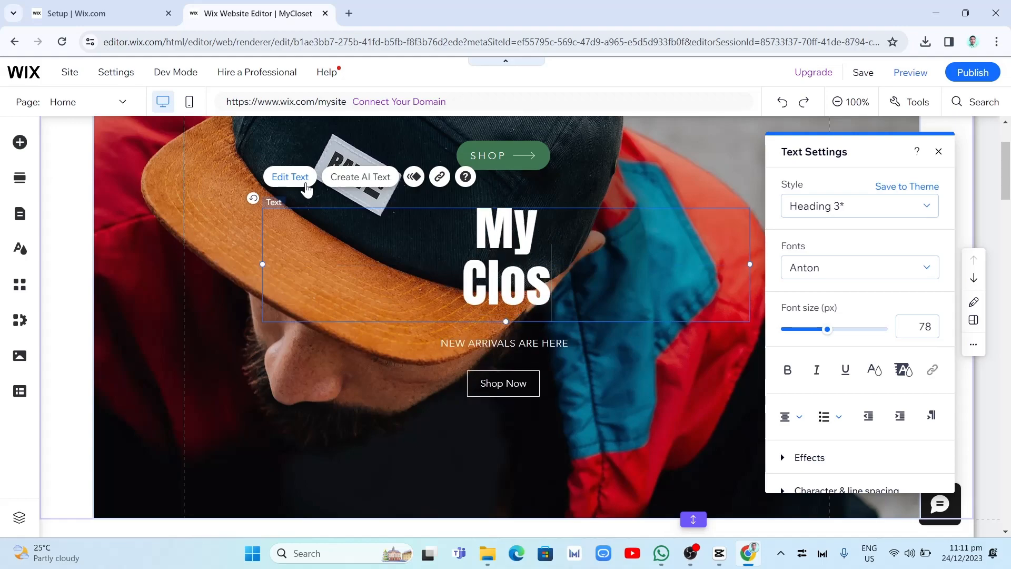
click(608, 393)
Step: Apply the Heading 3 text style to the "My Closet" heading
click(506, 238)
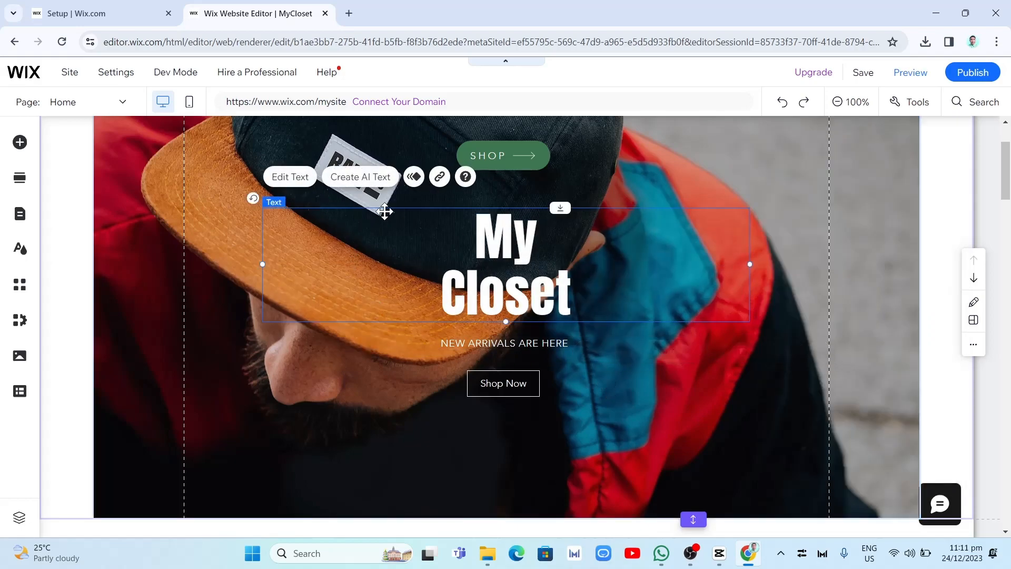
click(310, 185)
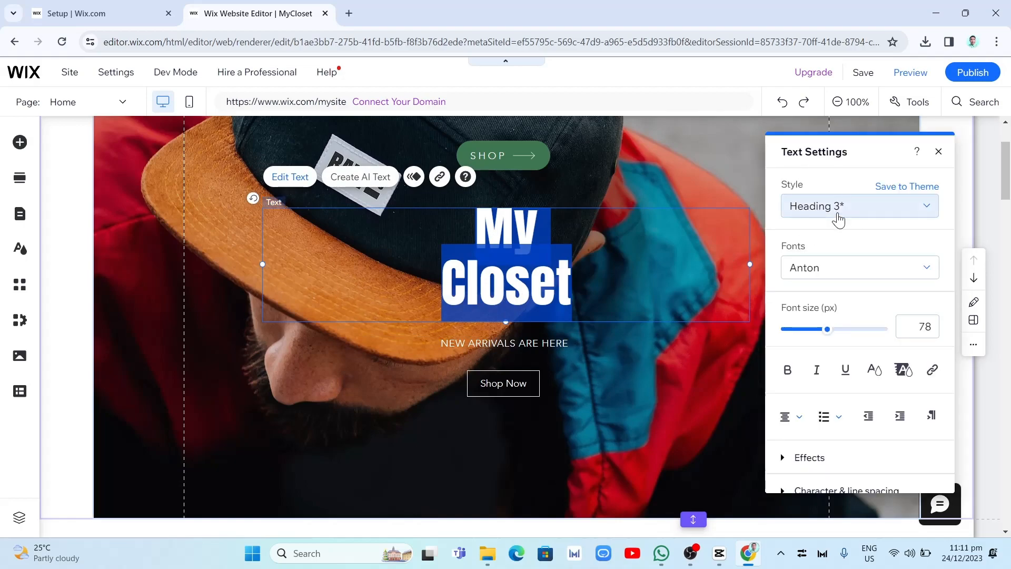
click(860, 198)
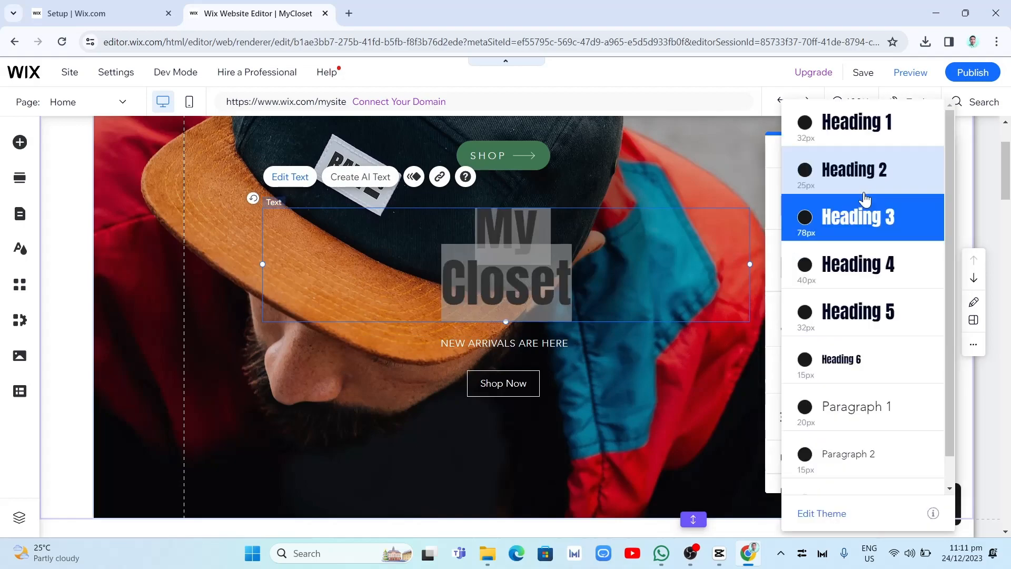
click(865, 151)
click(864, 211)
click(871, 308)
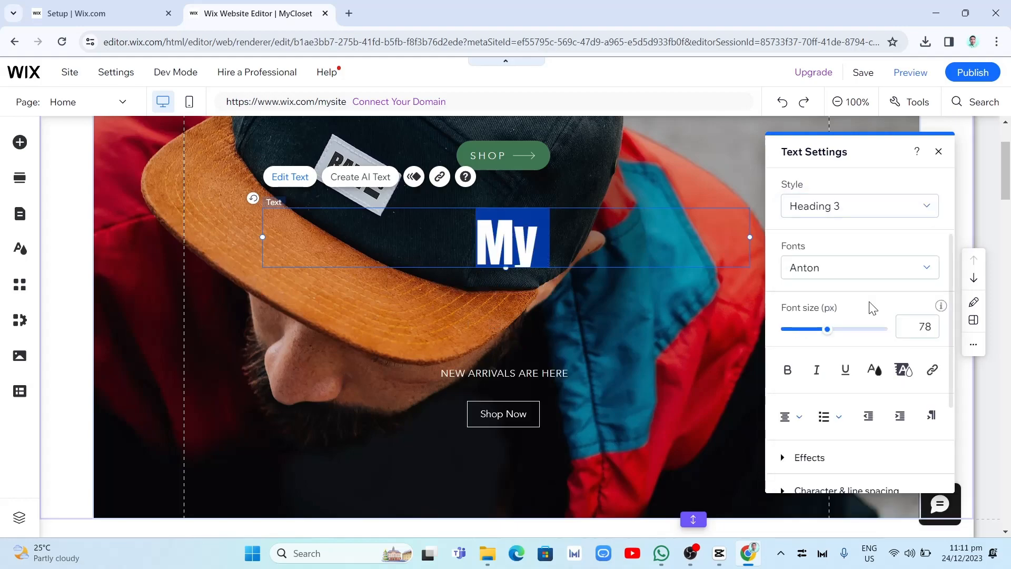
Step: Change the font of the "My Closet" heading to a lighter, plain sans-serif
click(836, 275)
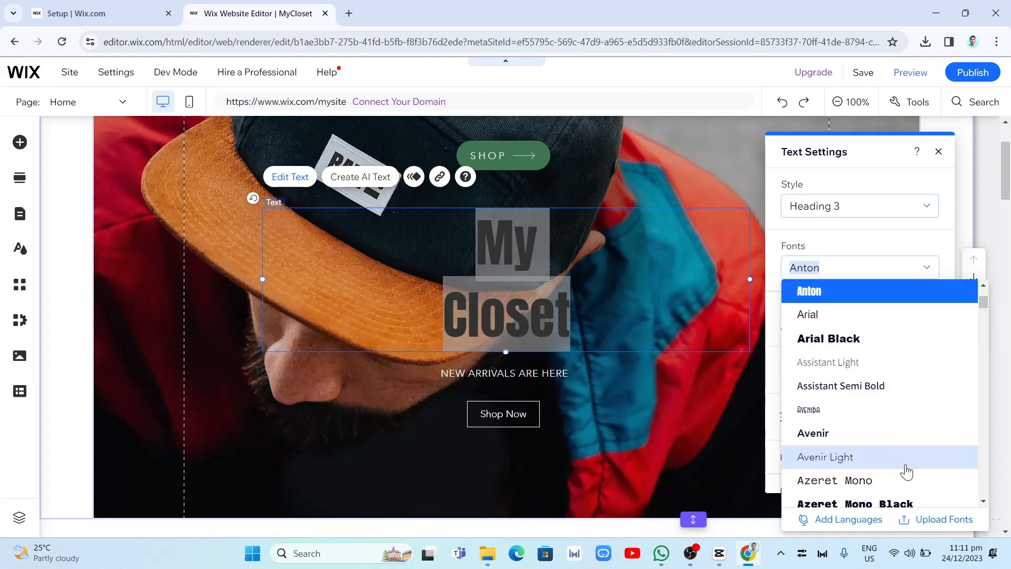
scroll(906, 472, down, 3)
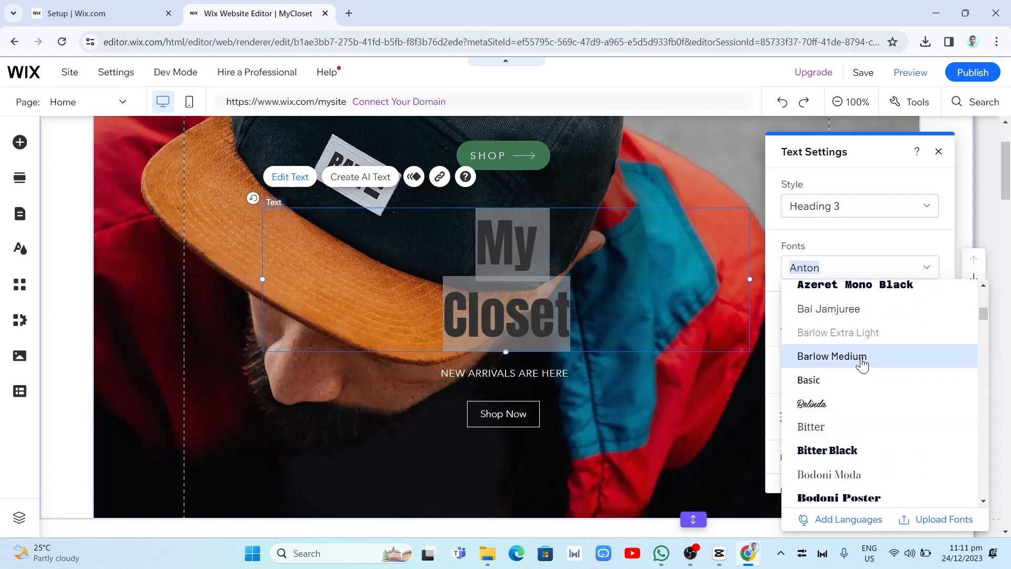
click(843, 377)
scroll(879, 427, down, 2)
click(825, 212)
scroll(891, 395, down, 1)
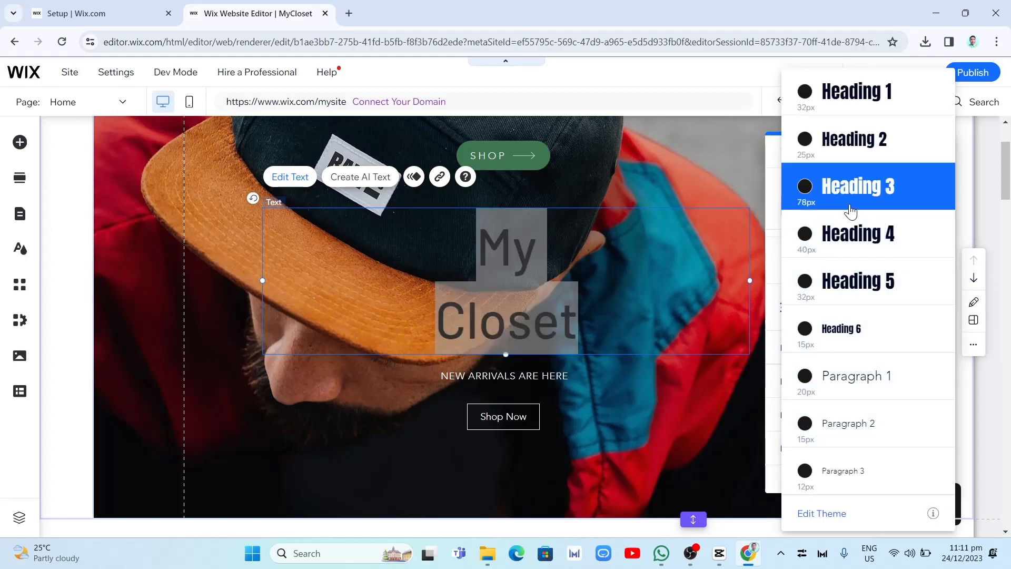
click(728, 100)
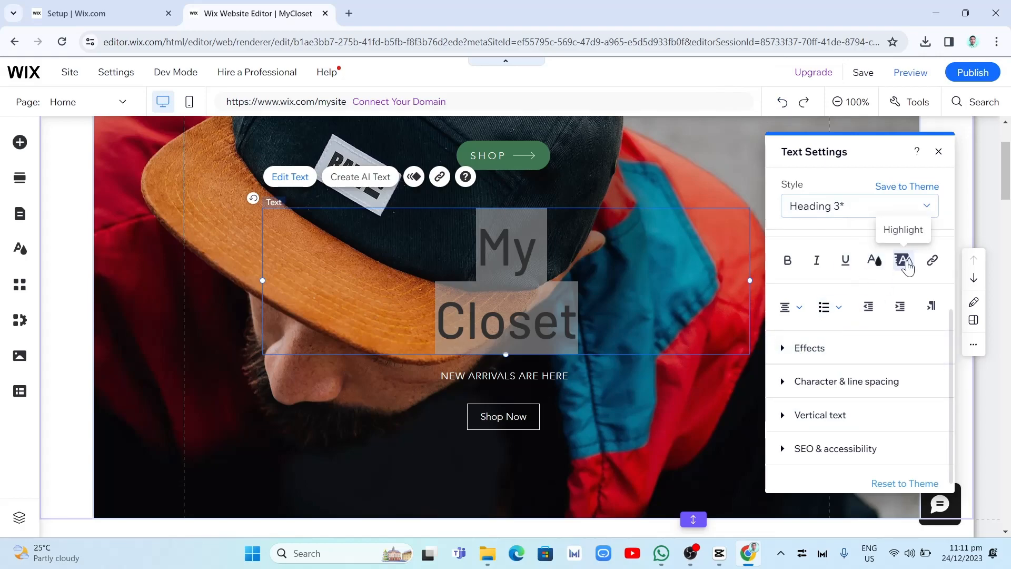
Step: Set the "My Closet" heading's color to white (#FFFFFF) and finish editing the text
click(876, 261)
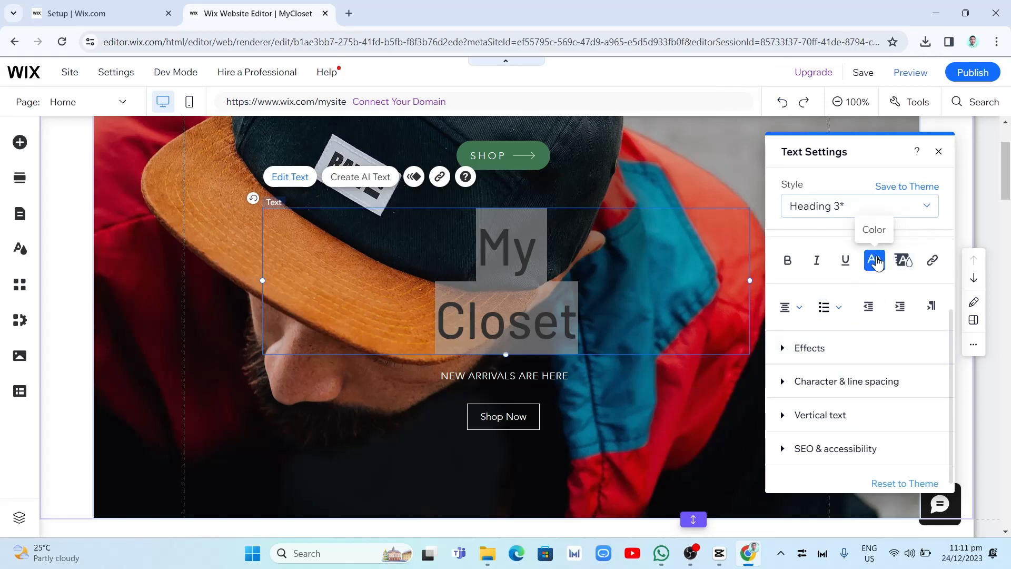
click(802, 352)
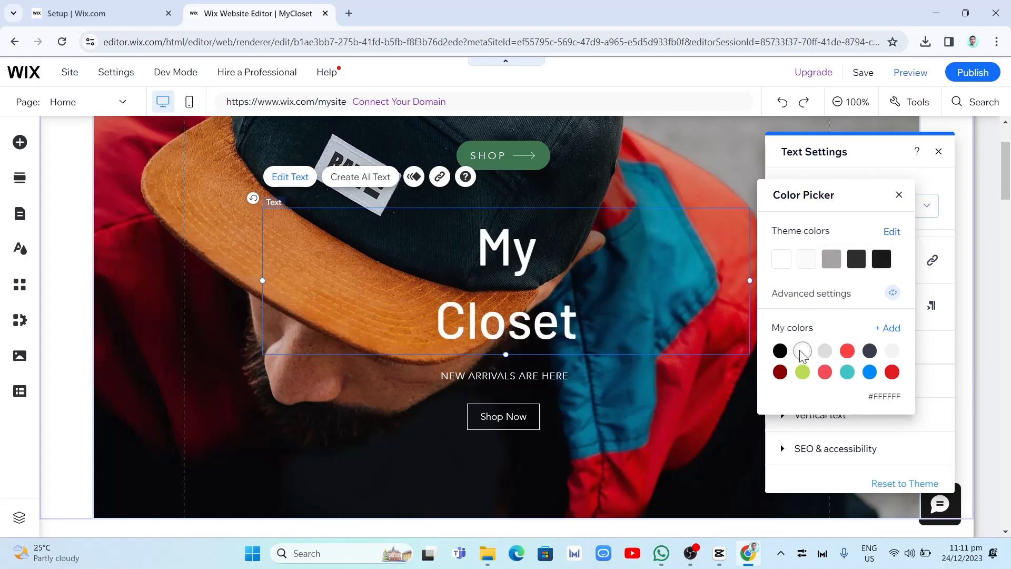
click(899, 195)
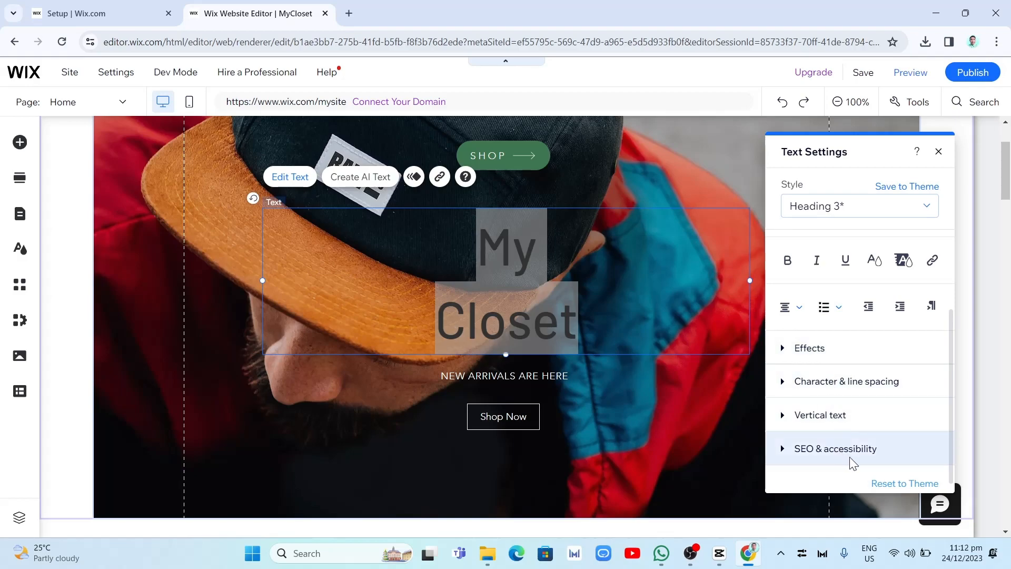
click(939, 152)
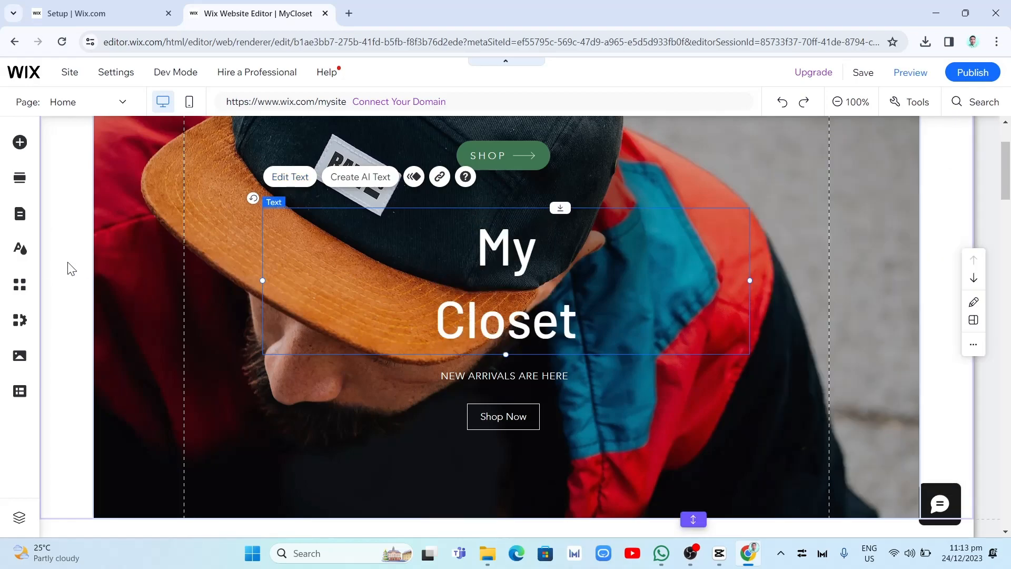
Step: Examine the Wix Stores selling setup tasks, management options and recommended marketing tools under My Business
click(24, 321)
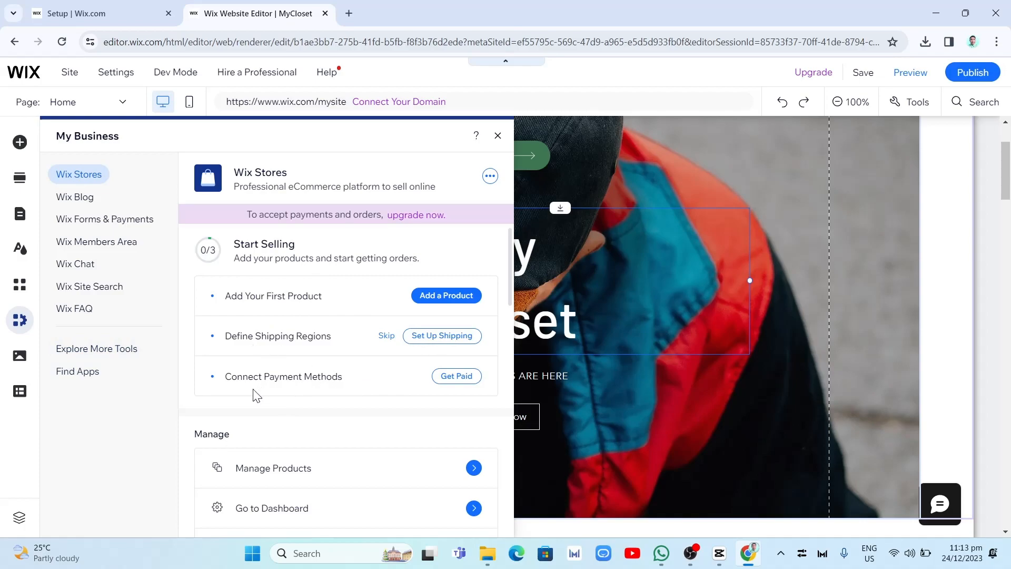
scroll(433, 418, down, 4)
scroll(430, 420, up, 2)
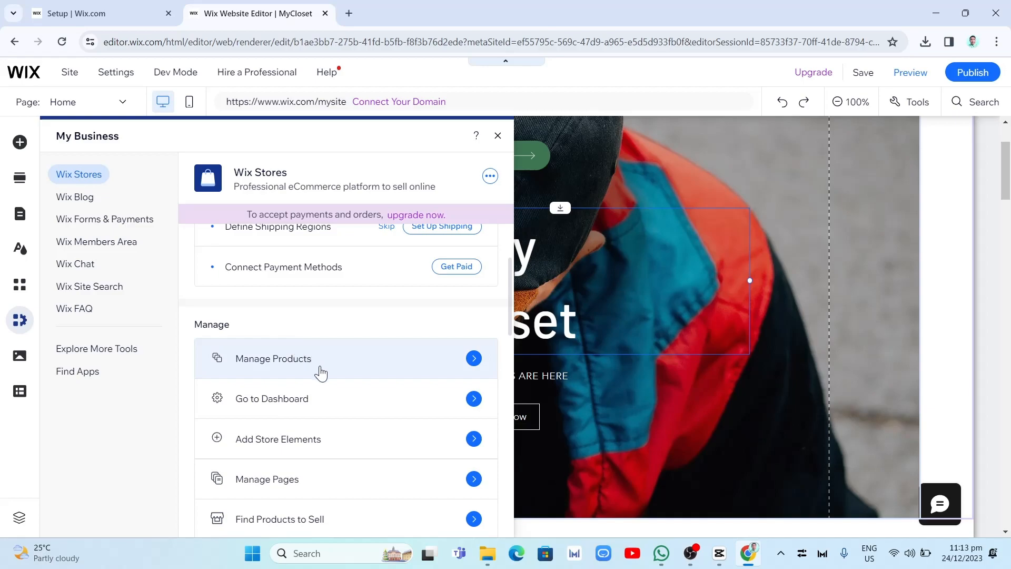
scroll(332, 414, down, 2)
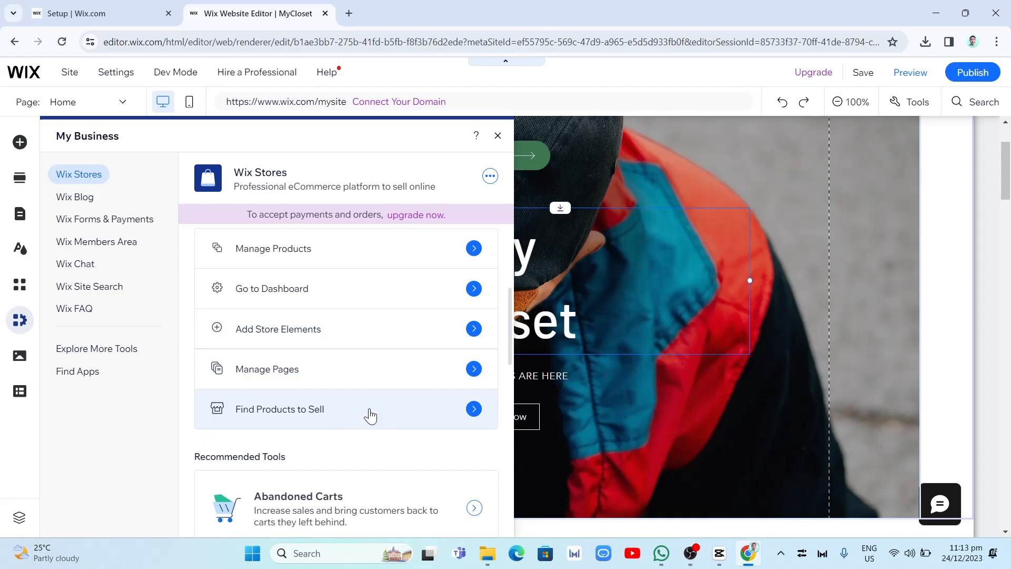
scroll(348, 442, down, 2)
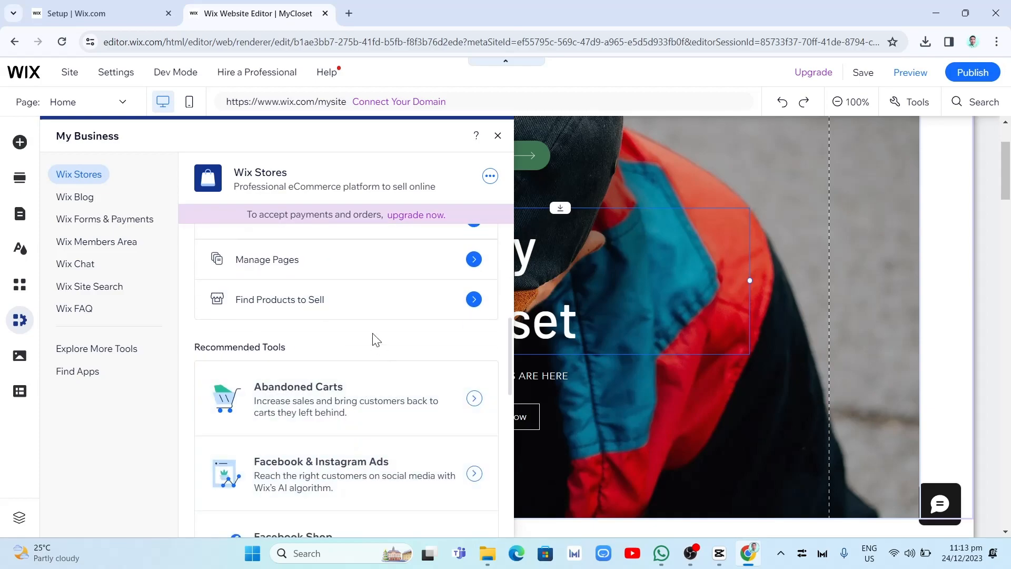
scroll(338, 368, down, 2)
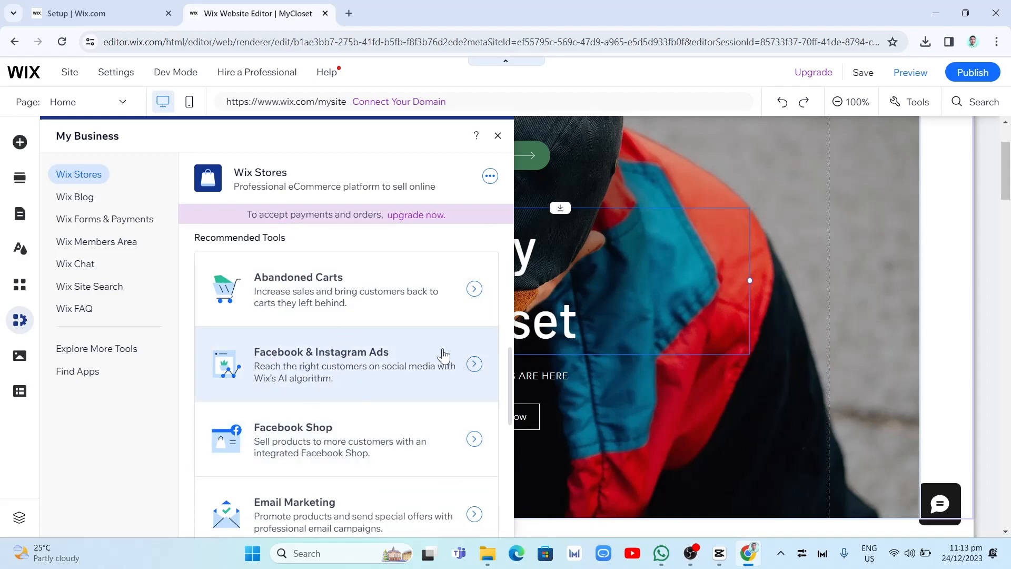
scroll(381, 474, down, 2)
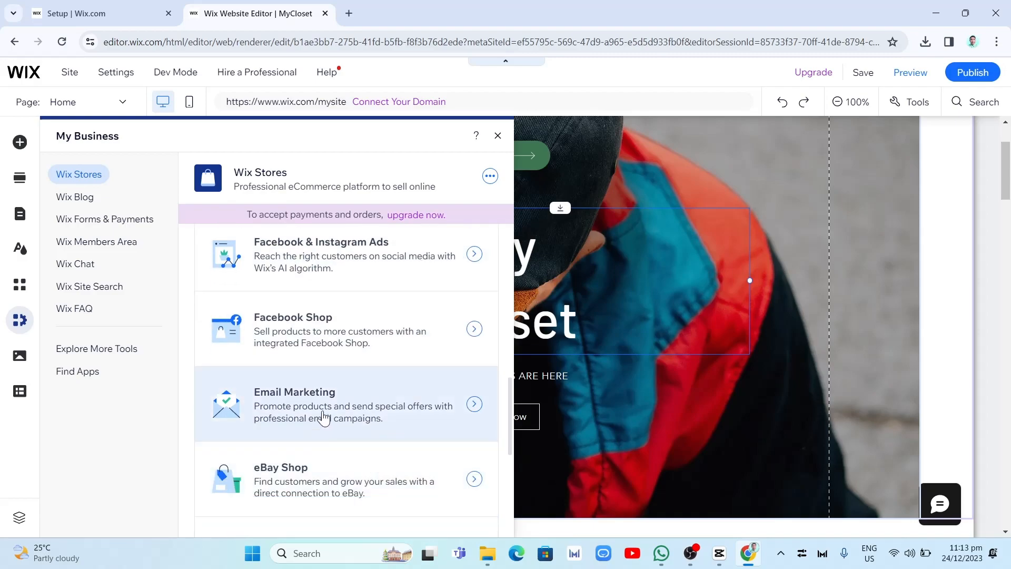
Step: Open the store's product list from the Start Selling tasks and open the flower vase product priced at ₱85.00
scroll(394, 442, down, 4)
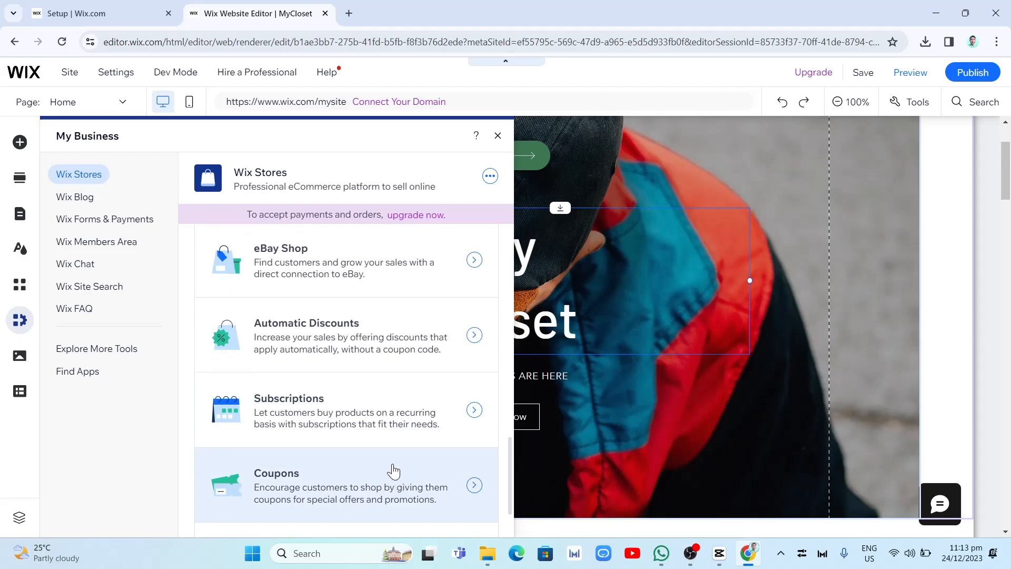
scroll(379, 322, up, 6)
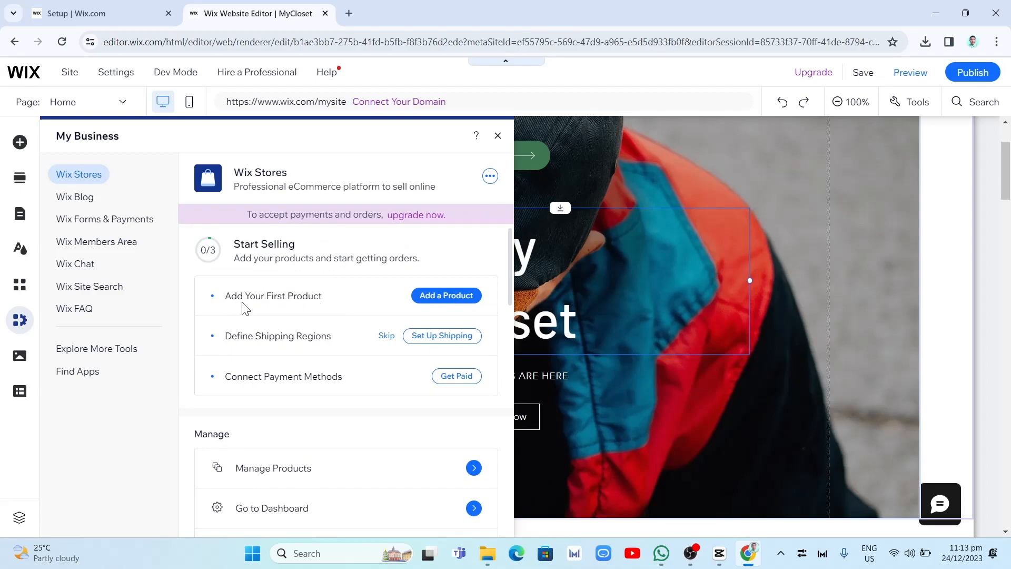
click(451, 298)
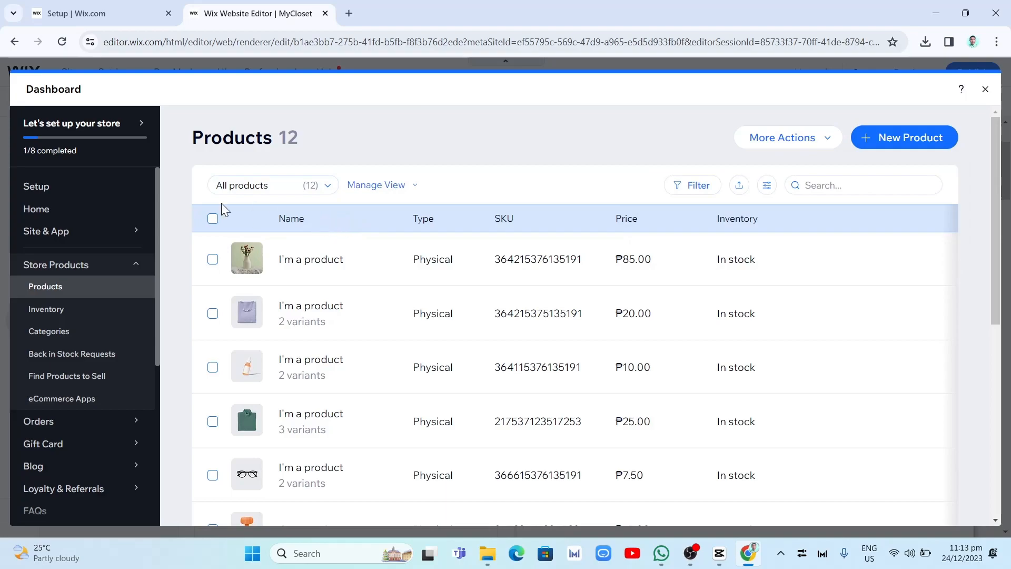
click(320, 262)
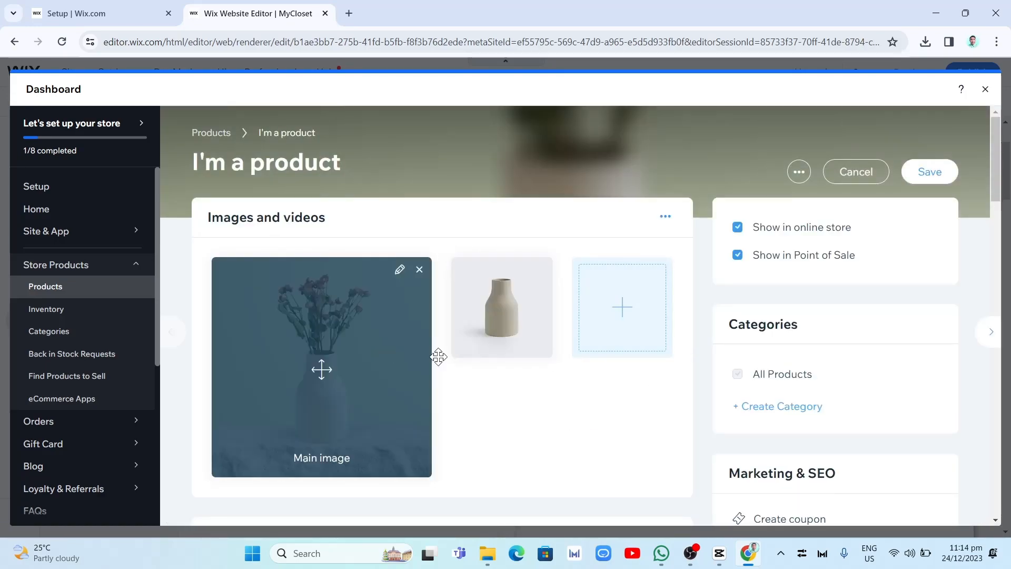
Step: Examine the vase product's basic info, additional info sections, pricing, custom text and product options, and close the dashboard without saving
scroll(579, 427, down, 6)
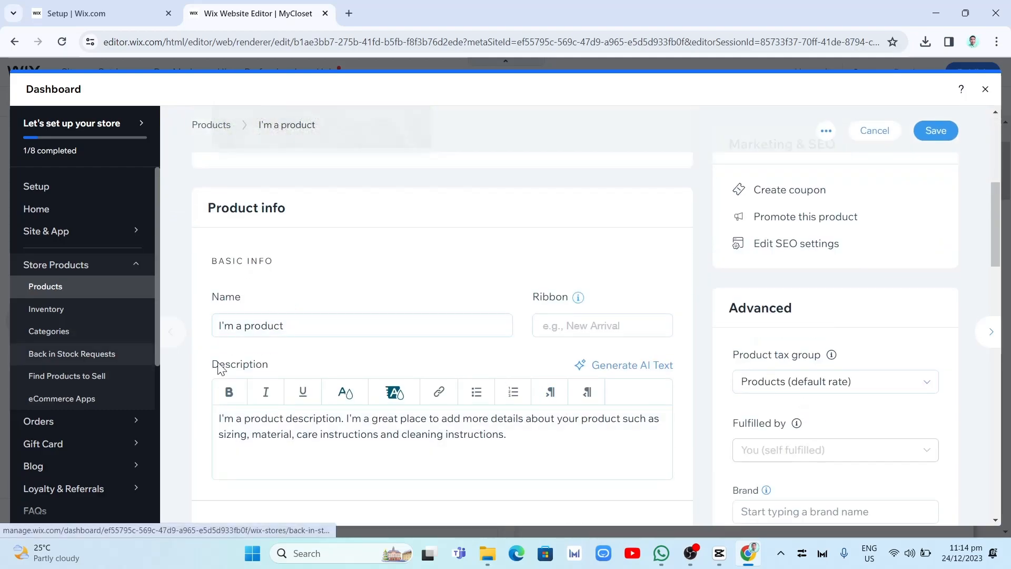
scroll(487, 377, down, 2)
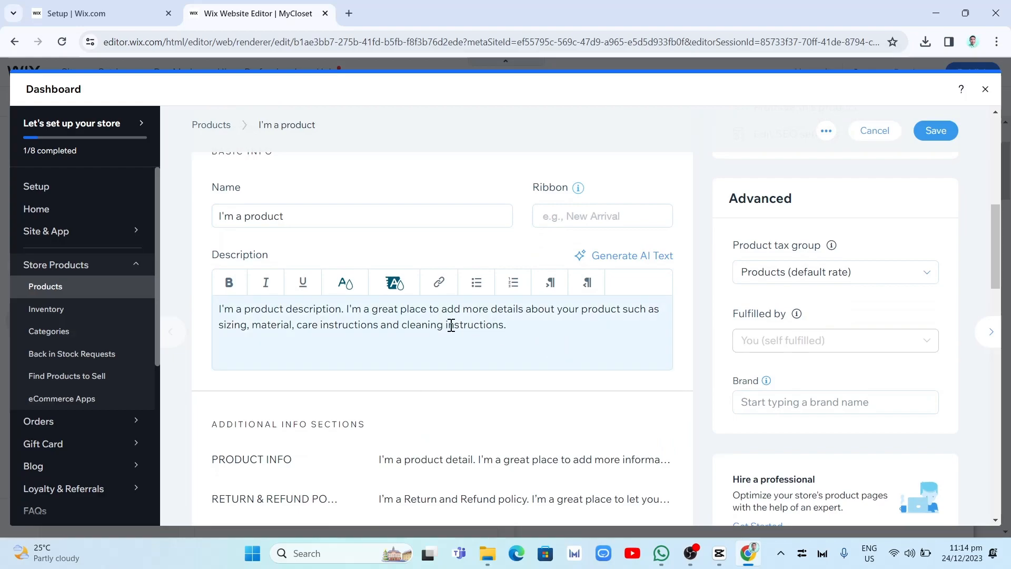
drag(472, 327, 226, 296)
scroll(358, 360, down, 4)
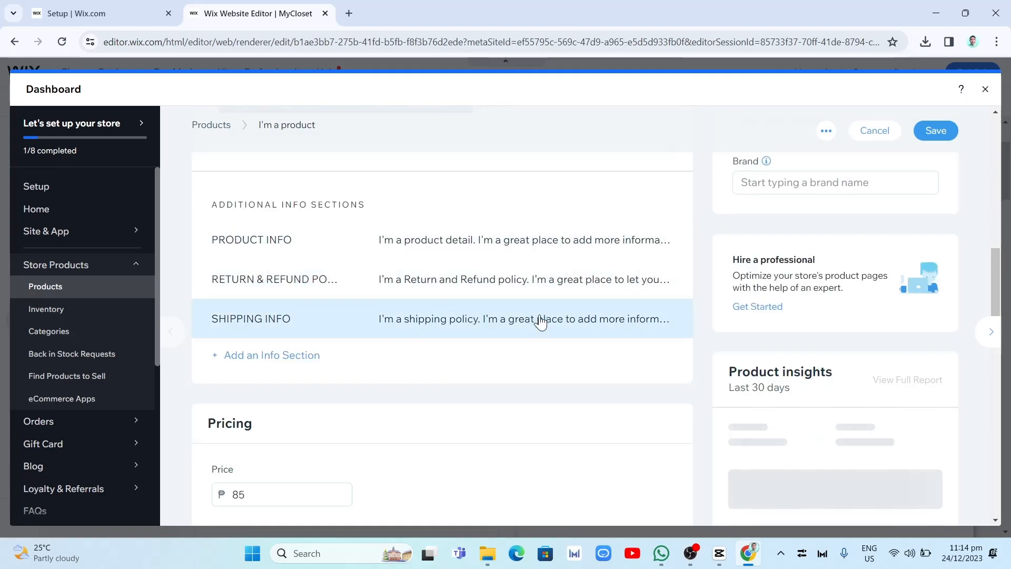
scroll(442, 416, down, 6)
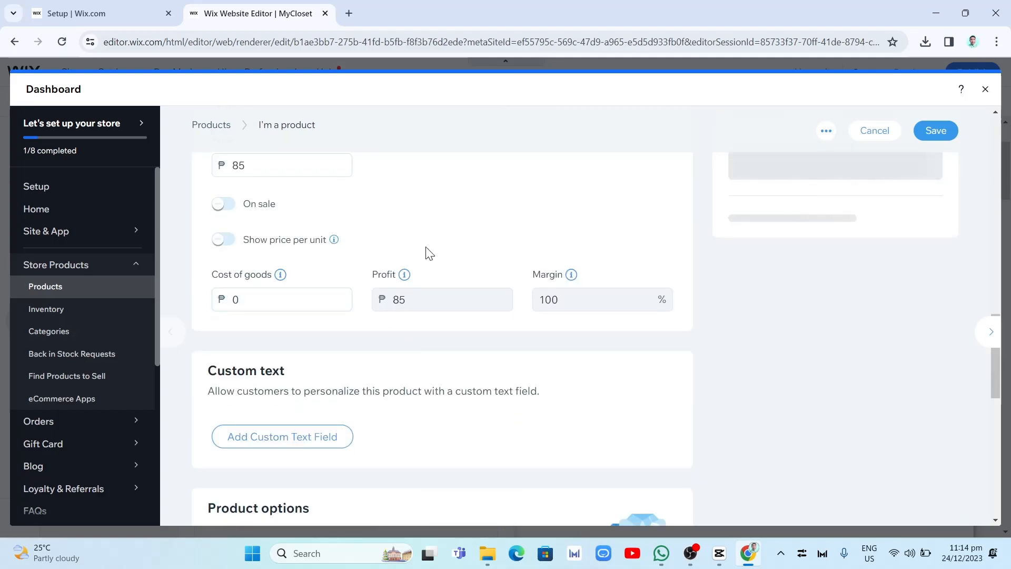
scroll(425, 444, down, 4)
scroll(559, 437, down, 4)
scroll(579, 453, down, 3)
scroll(576, 447, up, 15)
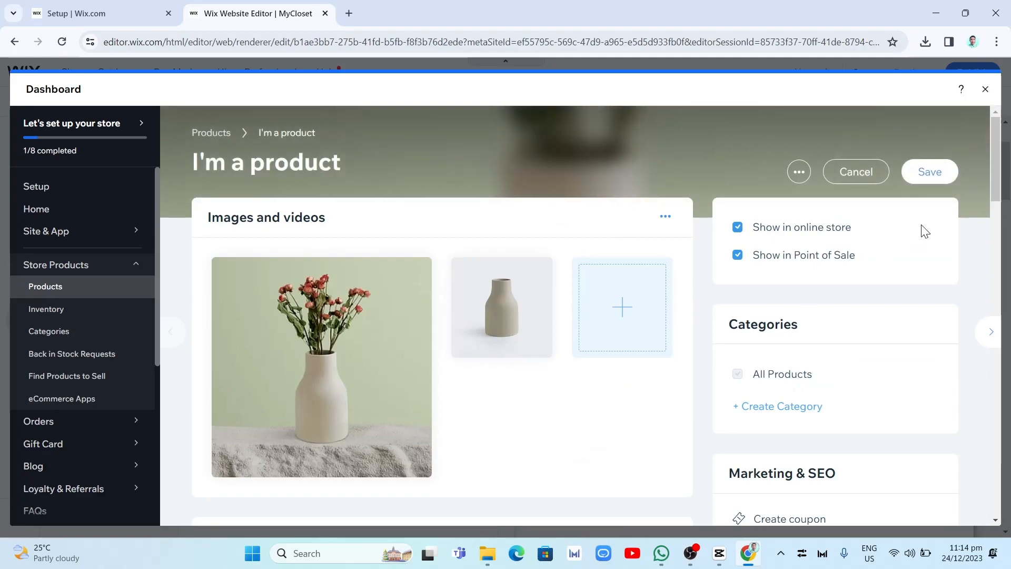
click(985, 90)
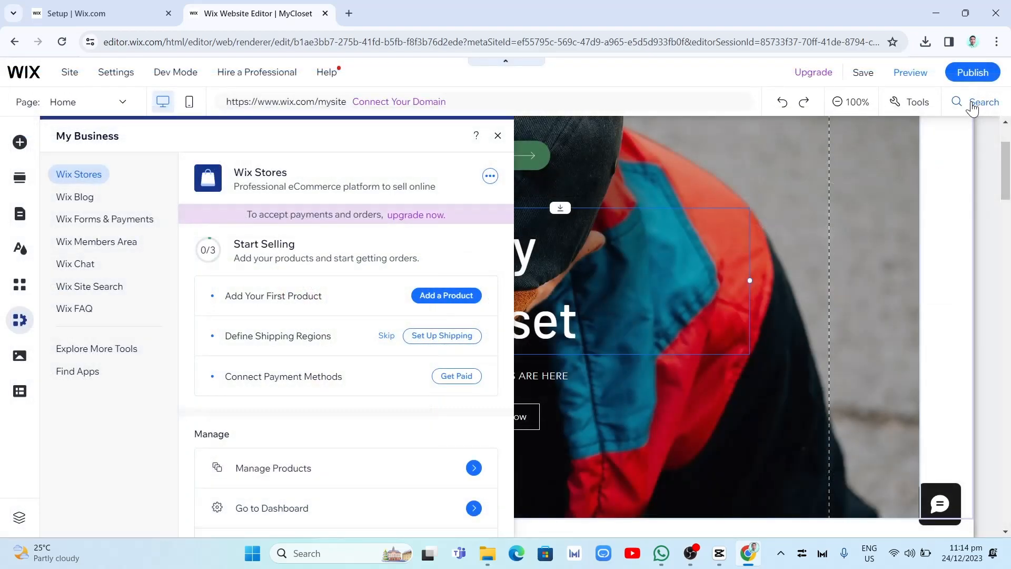
scroll(390, 332, down, 4)
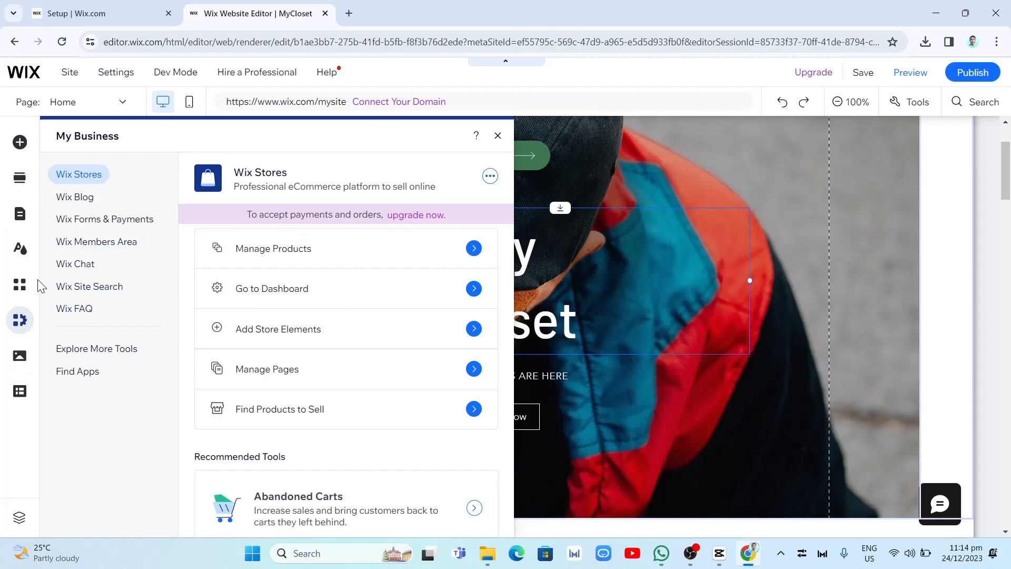
scroll(364, 367, down, 2)
scroll(367, 369, up, 4)
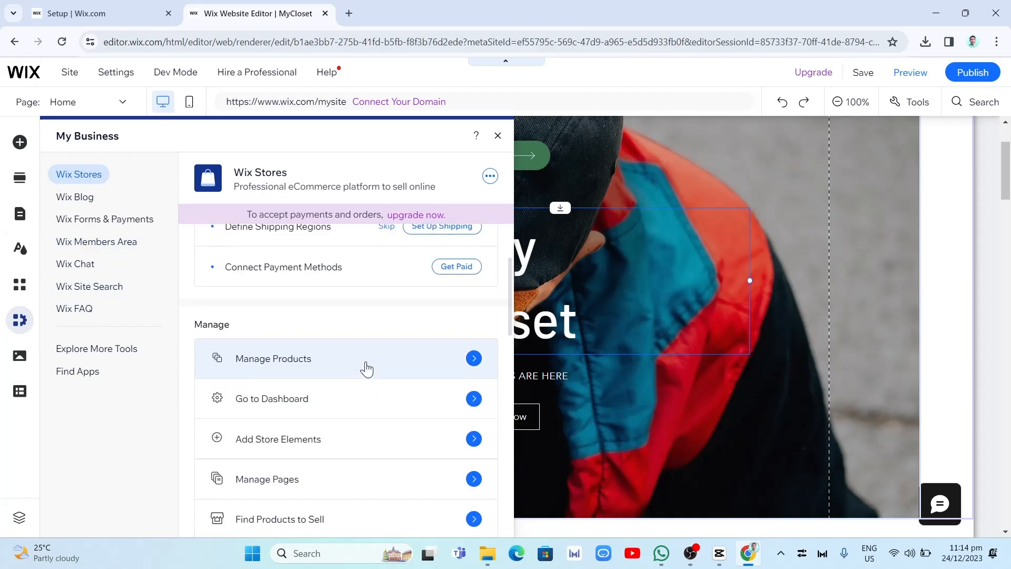
scroll(365, 367, up, 2)
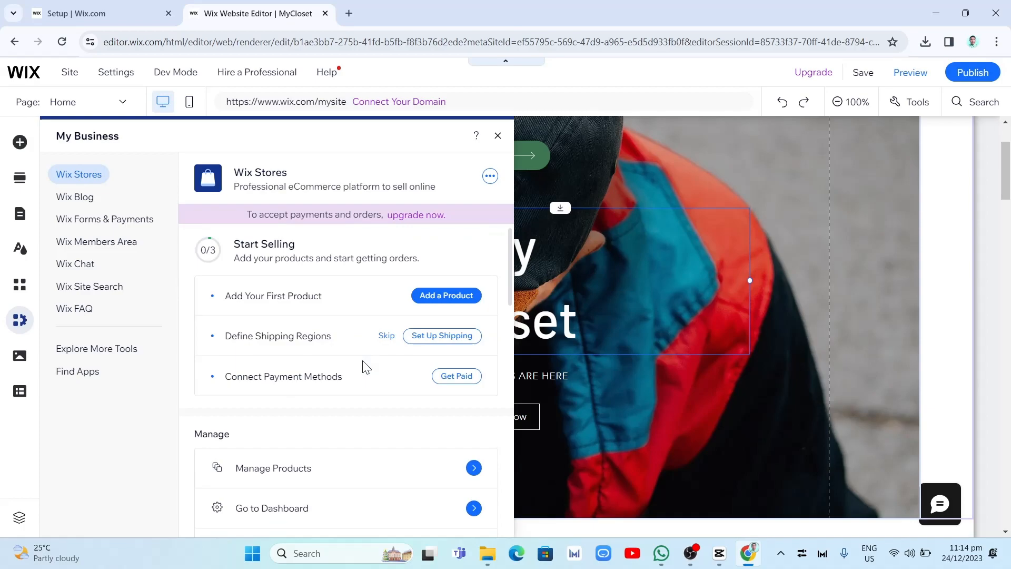